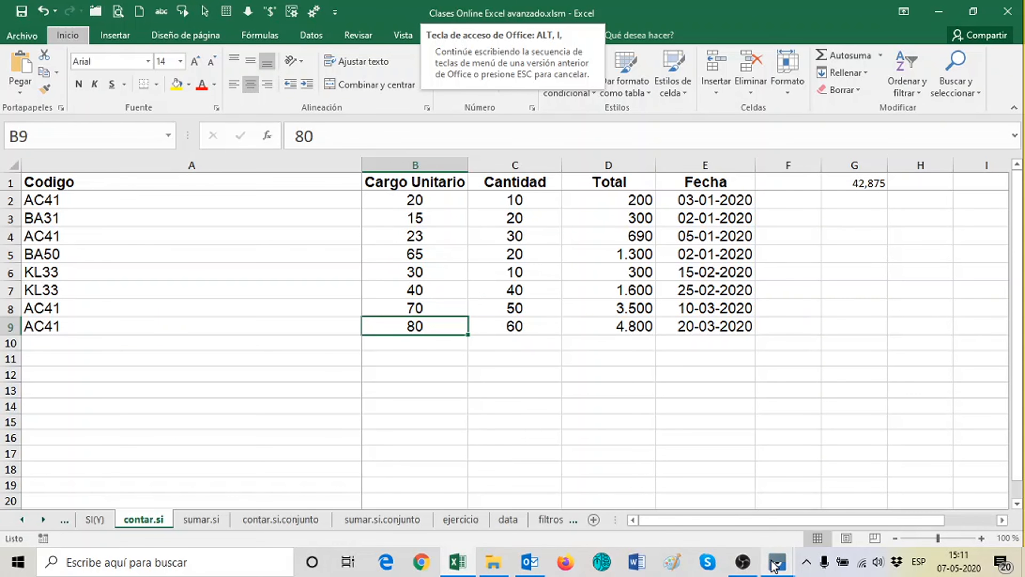
- Switch to the SM P600 whiteboard and handwrite "CONTAR.SI(rango;criterio)" with an arrow drawn from criterio back to rango
{"action": "mouse_move", "coordinate": [778, 562]}
{"action": "left_click", "coordinate": [795, 524]}
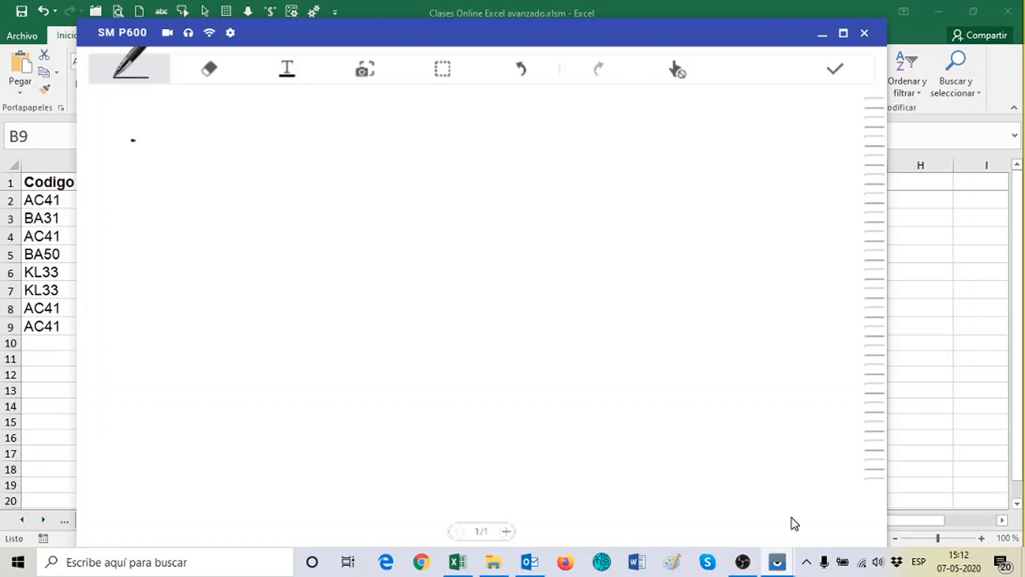
{"action": "mouse_move", "coordinate": [135, 141]}
{"action": "left_mouse_down"}
{"action": "mouse_move", "coordinate": [138, 158]}
{"action": "mouse_move", "coordinate": [162, 157]}
{"action": "mouse_move", "coordinate": [157, 147]}
{"action": "mouse_move", "coordinate": [211, 159]}
{"action": "mouse_move", "coordinate": [217, 148]}
{"action": "left_mouse_up"}
{"action": "mouse_move", "coordinate": [236, 149]}
{"action": "left_mouse_down"}
{"action": "mouse_move", "coordinate": [229, 159]}
{"action": "mouse_move", "coordinate": [257, 150]}
{"action": "mouse_move", "coordinate": [326, 162]}
{"action": "left_mouse_up"}
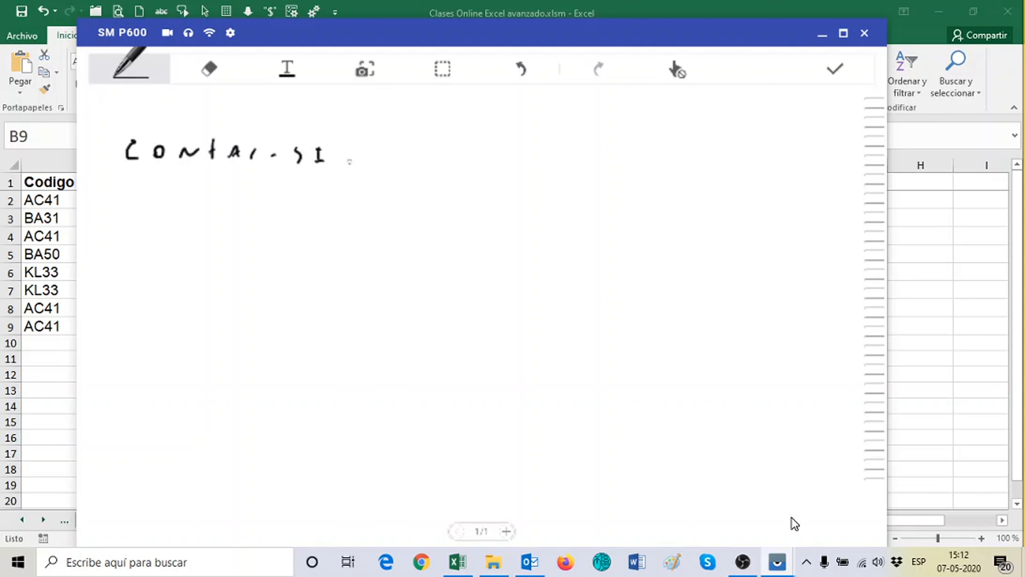
{"action": "mouse_move", "coordinate": [350, 141]}
{"action": "left_mouse_down"}
{"action": "mouse_move", "coordinate": [347, 164]}
{"action": "mouse_move", "coordinate": [418, 153]}
{"action": "mouse_move", "coordinate": [444, 167]}
{"action": "mouse_move", "coordinate": [458, 157]}
{"action": "mouse_move", "coordinate": [479, 174]}
{"action": "mouse_move", "coordinate": [507, 163]}
{"action": "mouse_move", "coordinate": [554, 167]}
{"action": "left_mouse_up"}
{"action": "left_click", "coordinate": [536, 156]}
{"action": "left_click", "coordinate": [536, 161]}
{"action": "left_click_drag", "start_coordinate": [552, 158], "coordinate": [562, 156]}
{"action": "mouse_move", "coordinate": [571, 160]}
{"action": "left_mouse_down"}
{"action": "mouse_move", "coordinate": [625, 160]}
{"action": "mouse_move", "coordinate": [644, 171]}
{"action": "left_mouse_up"}
{"action": "left_click", "coordinate": [628, 161]}
{"action": "mouse_move", "coordinate": [569, 133]}
{"action": "left_mouse_down"}
{"action": "mouse_move", "coordinate": [453, 143]}
{"action": "mouse_move", "coordinate": [469, 142]}
{"action": "left_mouse_up"}
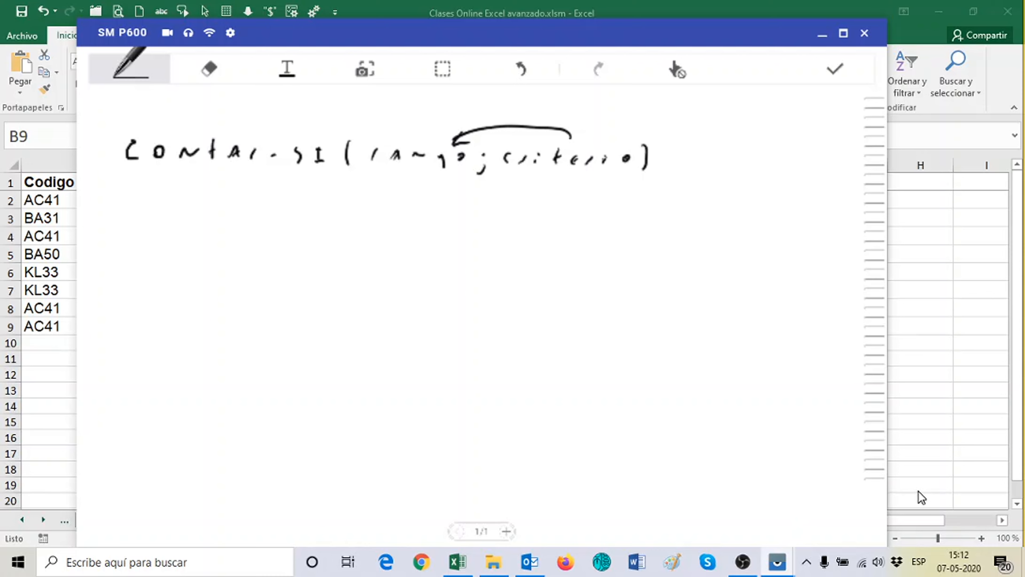
- Return to the Excel workbook and enter the label "Cuantos AC41 hay" in cell A12
{"action": "left_click", "coordinate": [915, 412]}
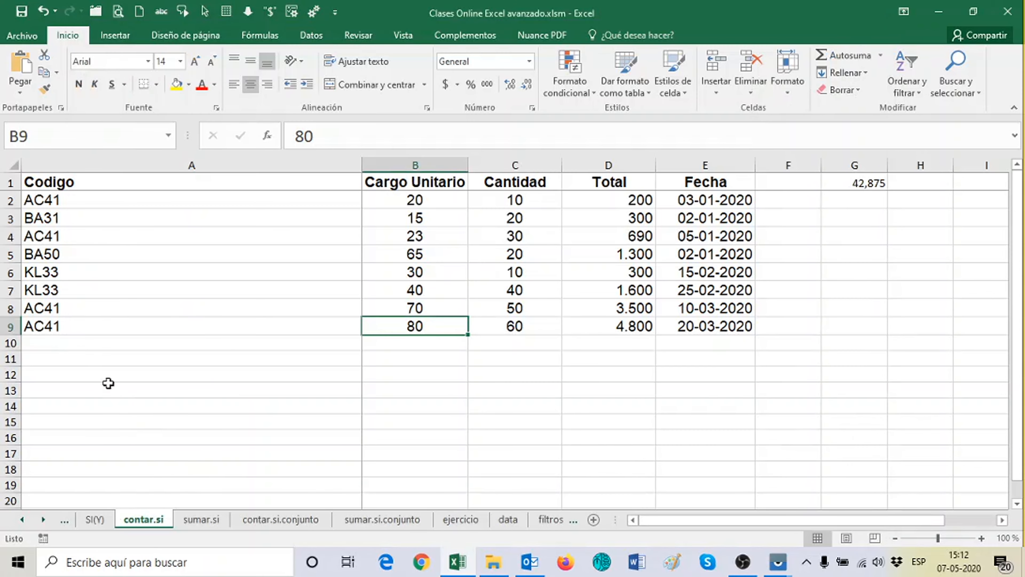
{"action": "left_click", "coordinate": [101, 375]}
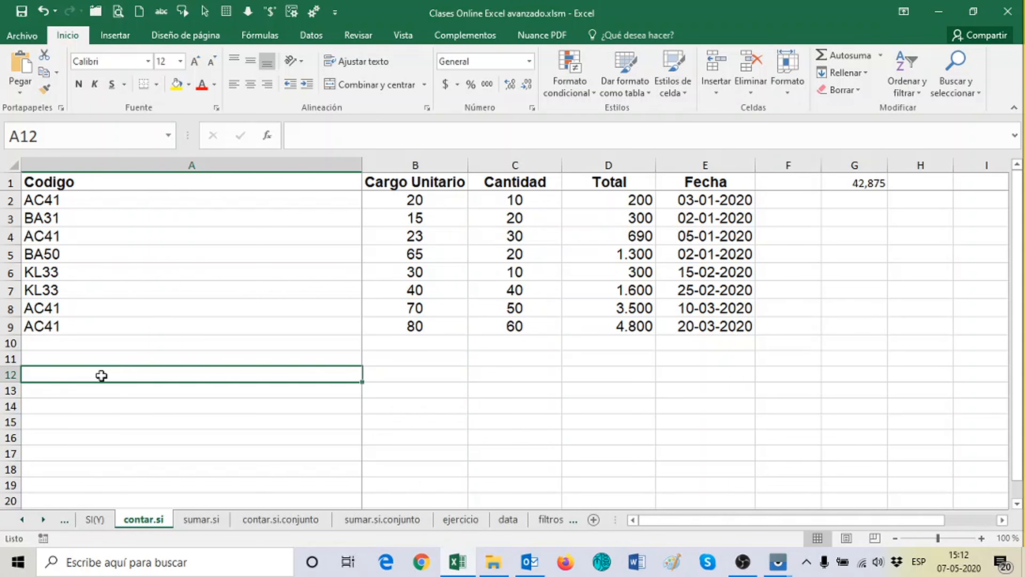
{"action": "type", "text": "Cuan"}
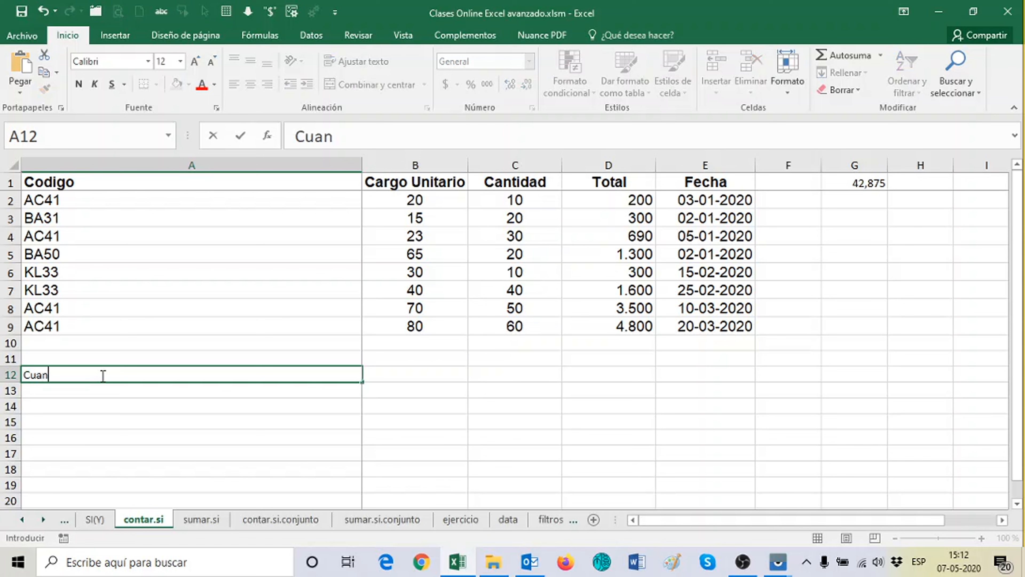
{"action": "type", "text": "tos AC41"}
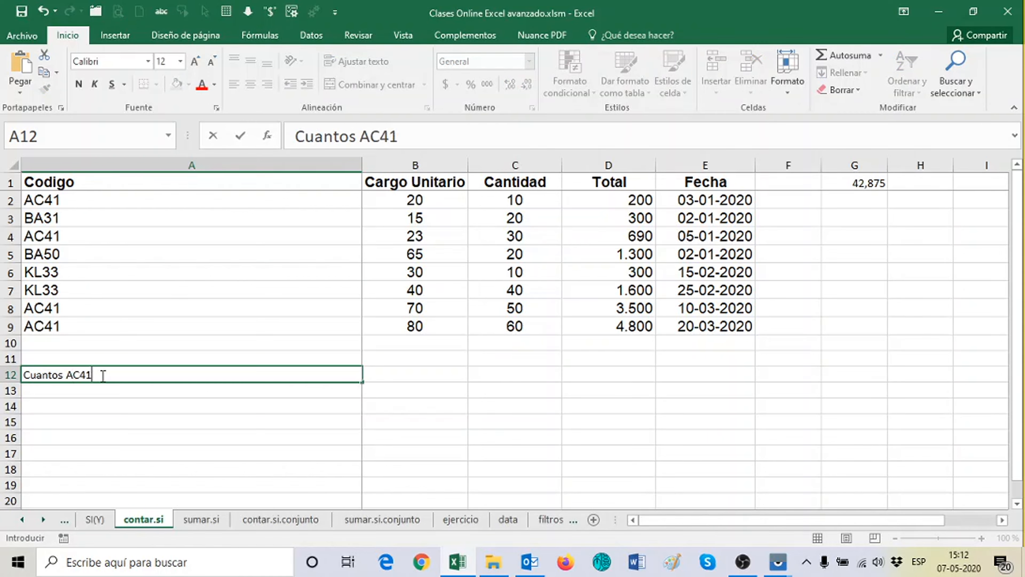
{"action": "type", "text": " hay"}
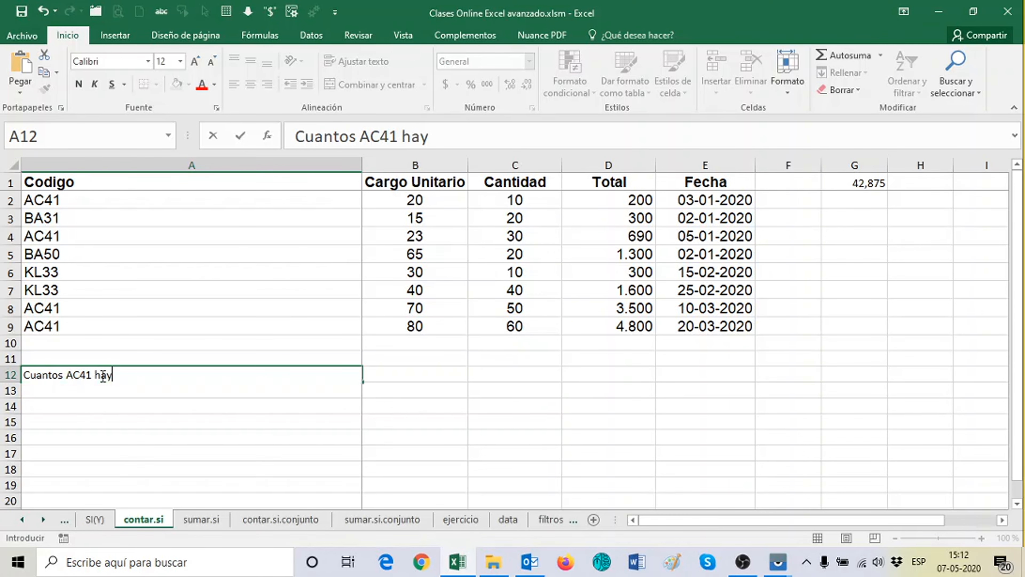
{"action": "key", "text": "Tab"}
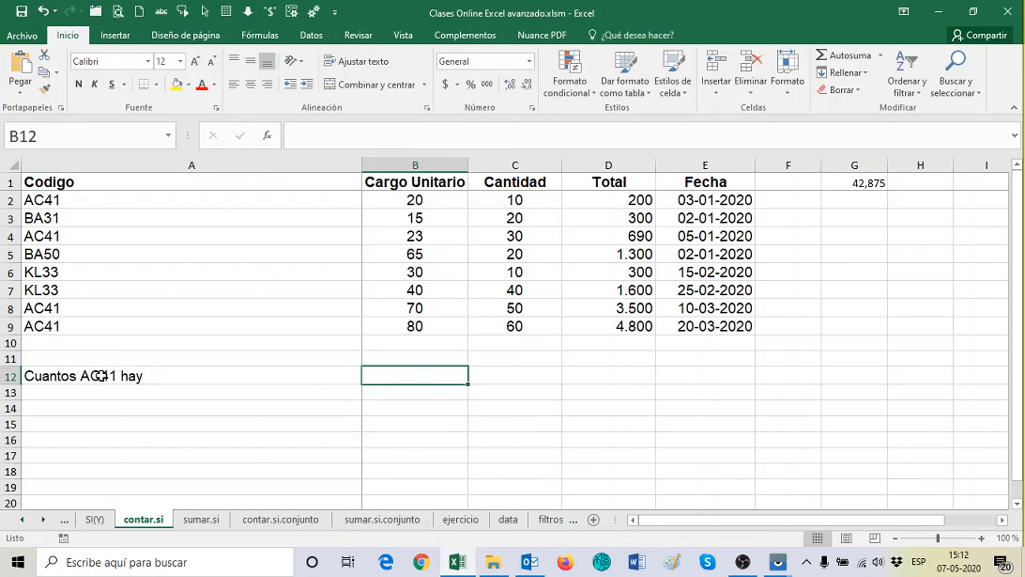
- Enter the formula =CONTAR.SI(A2:A9;"AC41") in cell B12 to count the AC41 codes
{"action": "type", "text": "=CON"}
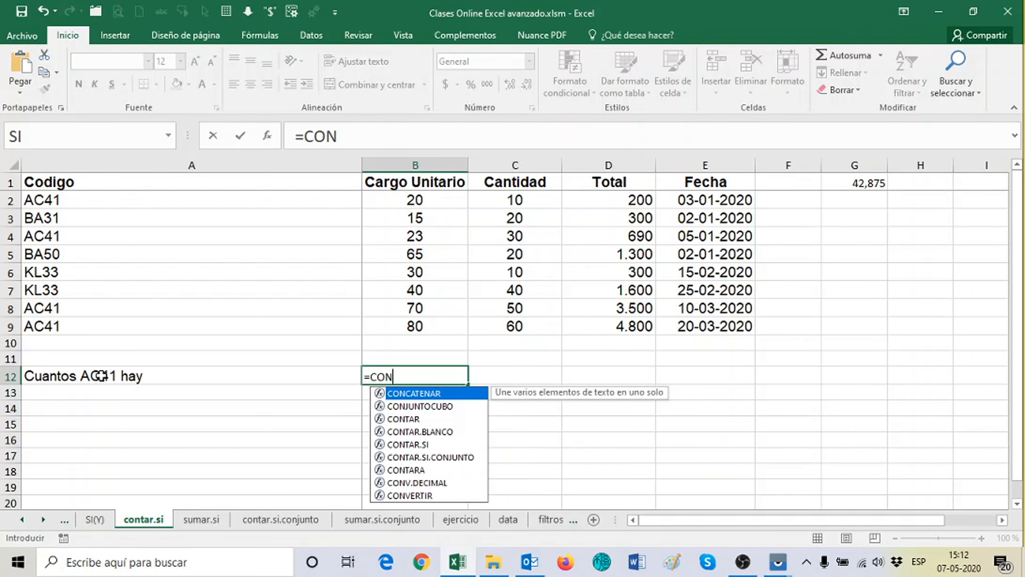
{"action": "type", "text": "A"}
{"action": "key", "text": "BackSpace"}
{"action": "type", "text": "TA"}
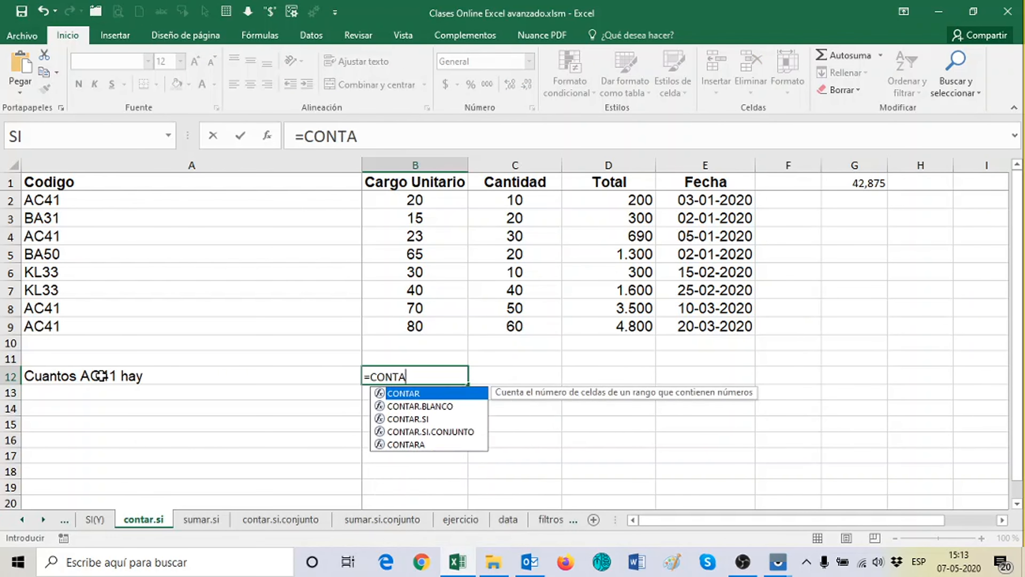
{"action": "type", "text": "R.SI"}
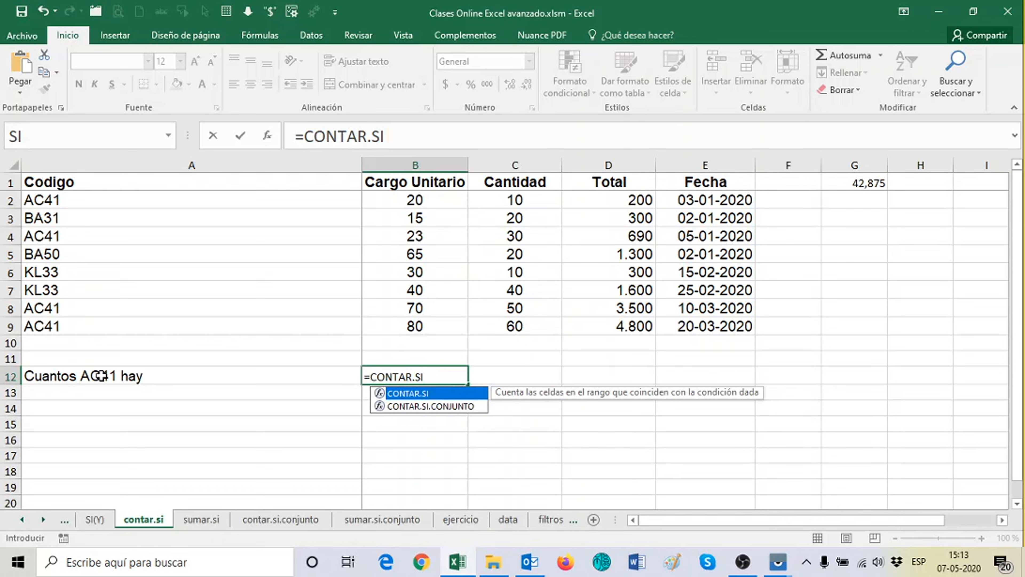
{"action": "type", "text": "("}
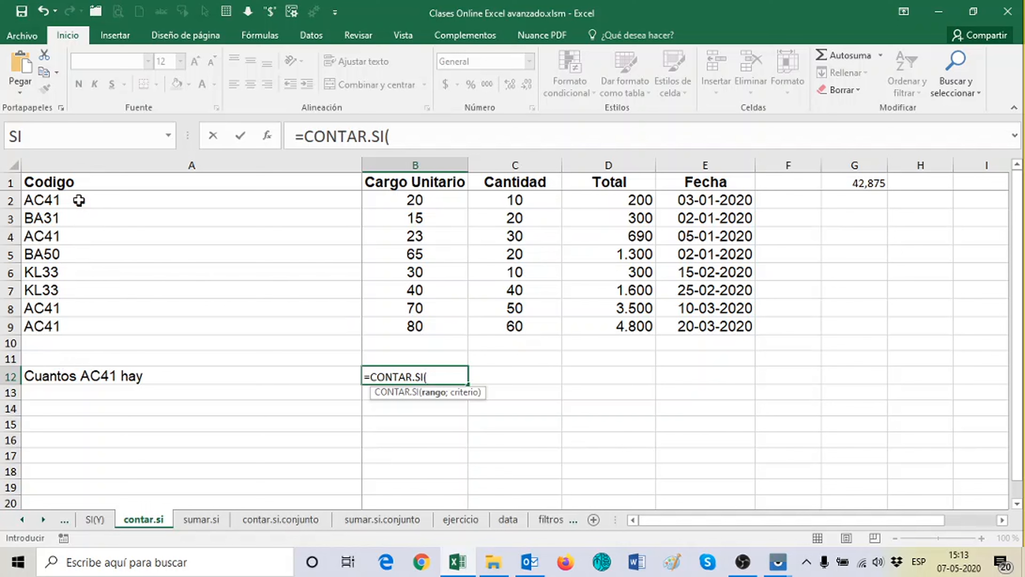
{"action": "left_click_drag", "start_coordinate": [80, 200], "coordinate": [101, 325]}
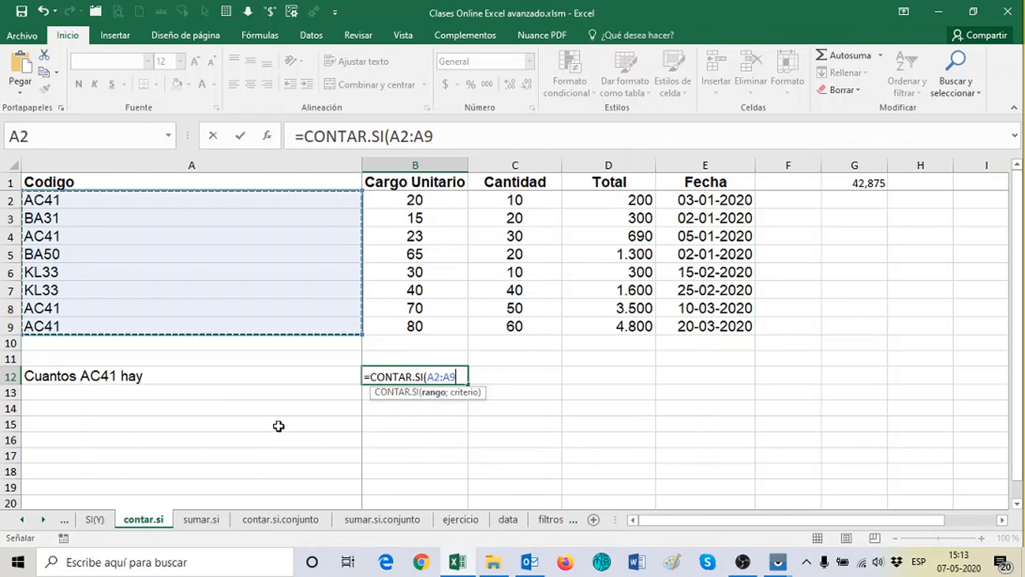
{"action": "type", "text": ";"}
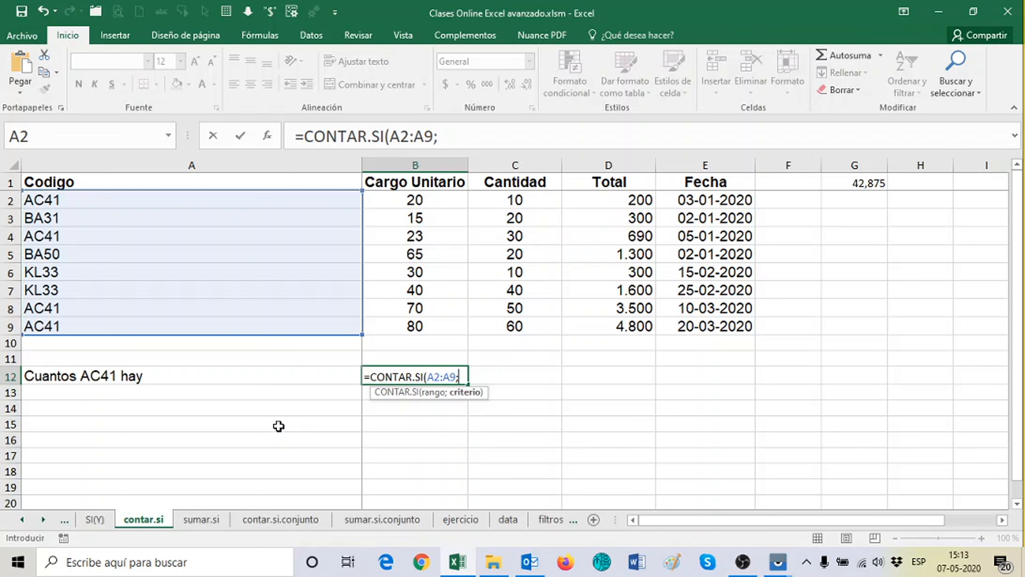
{"action": "type", "text": "\"AC41"}
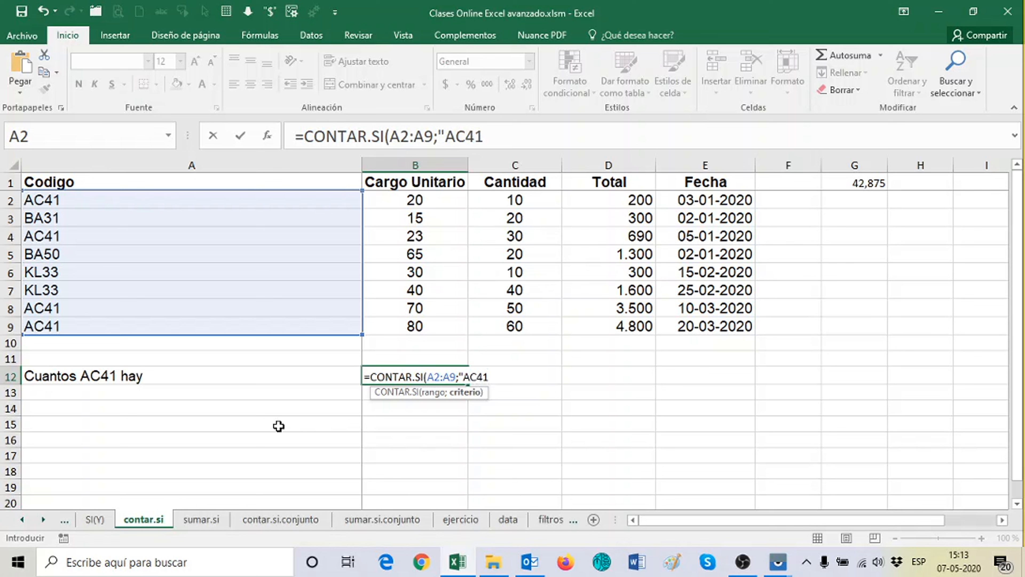
{"action": "type", "text": "\")"}
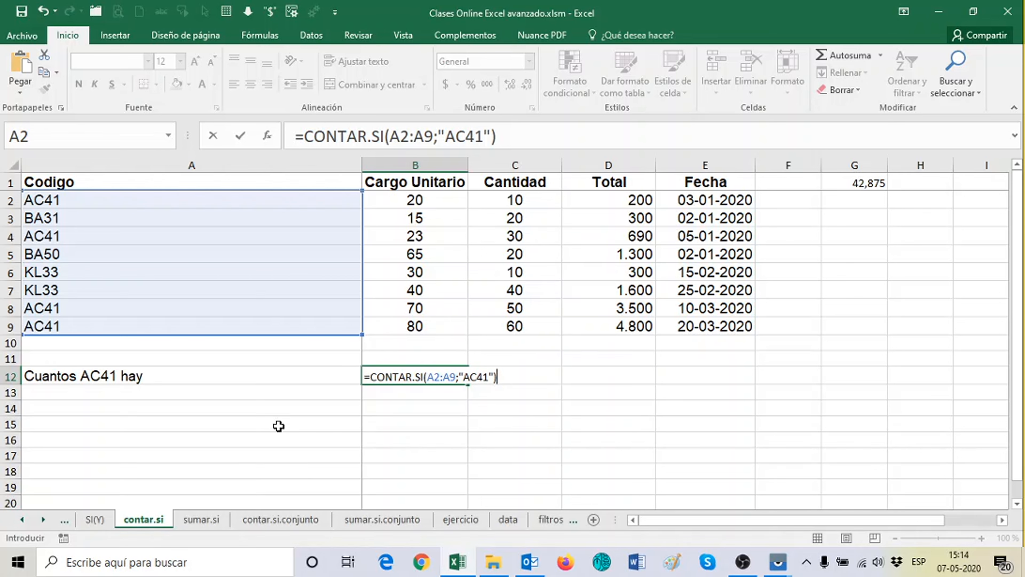
{"action": "key", "text": "Return"}
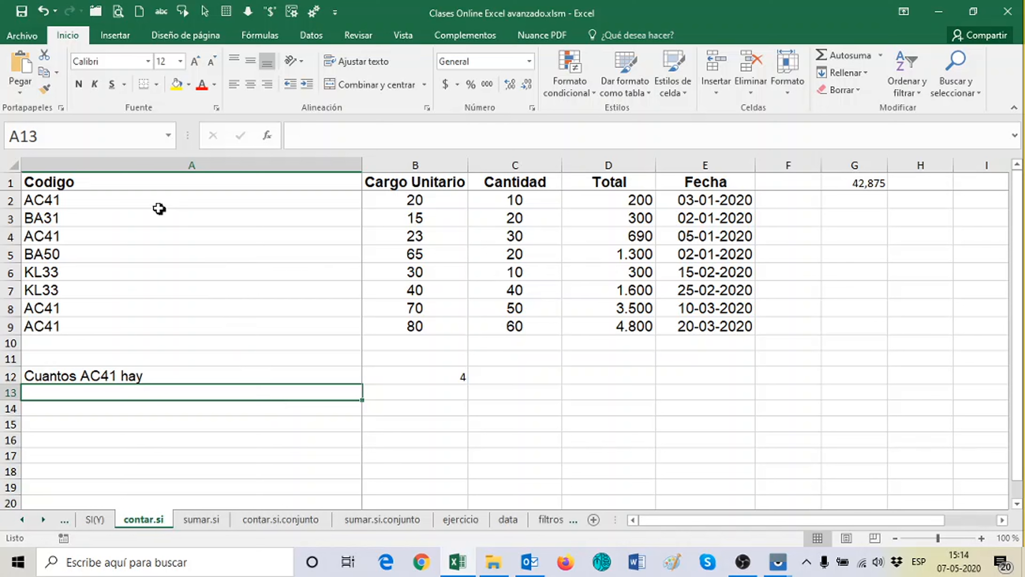
- Select the AC41 cells A2, A4 and A8:A9 together to check the count against the Codigo column
{"action": "left_click", "coordinate": [151, 201]}
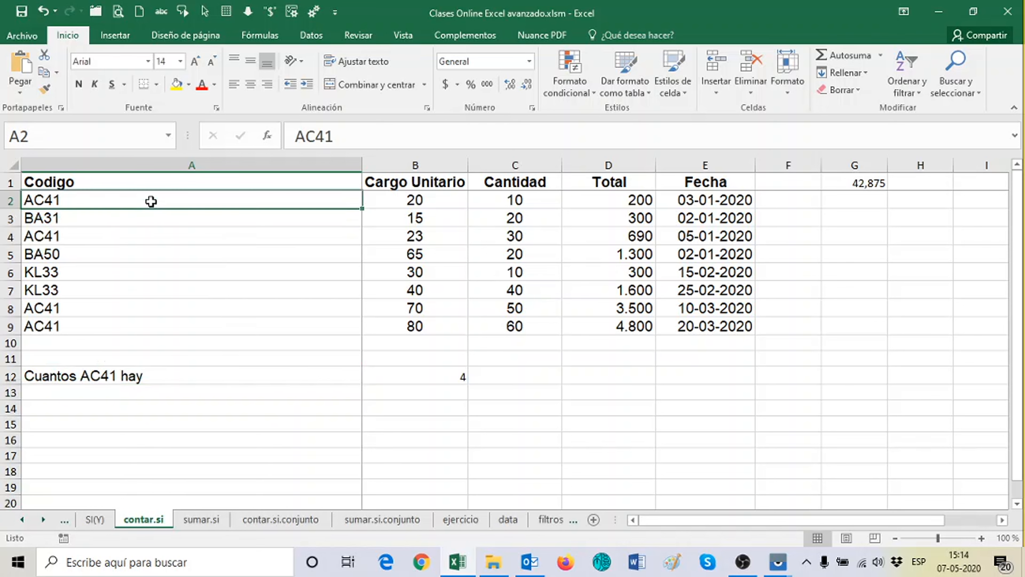
{"action": "left_click", "coordinate": [151, 236], "text": "ctrl"}
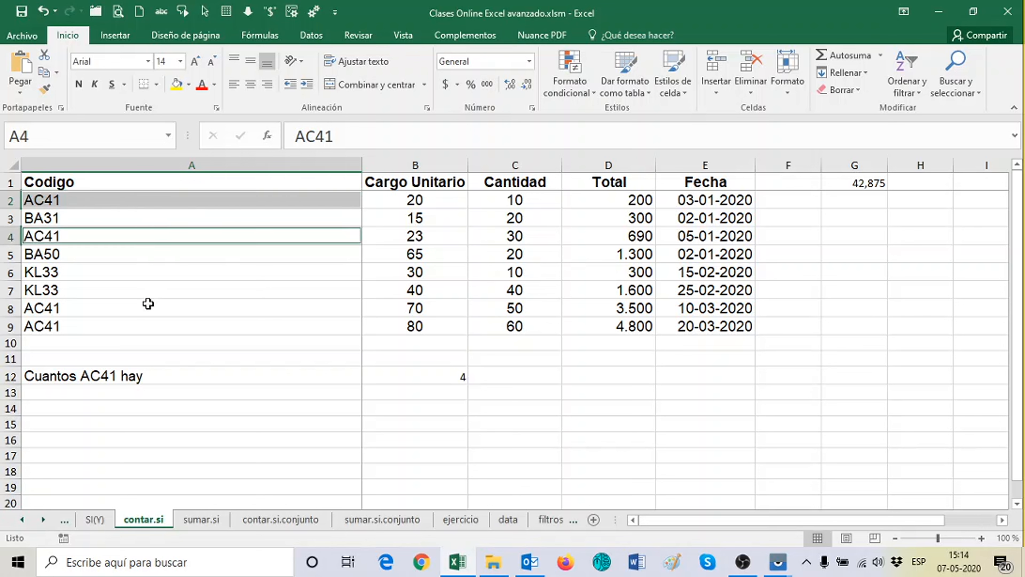
{"action": "left_click_drag", "start_coordinate": [148, 305], "coordinate": [152, 328]}
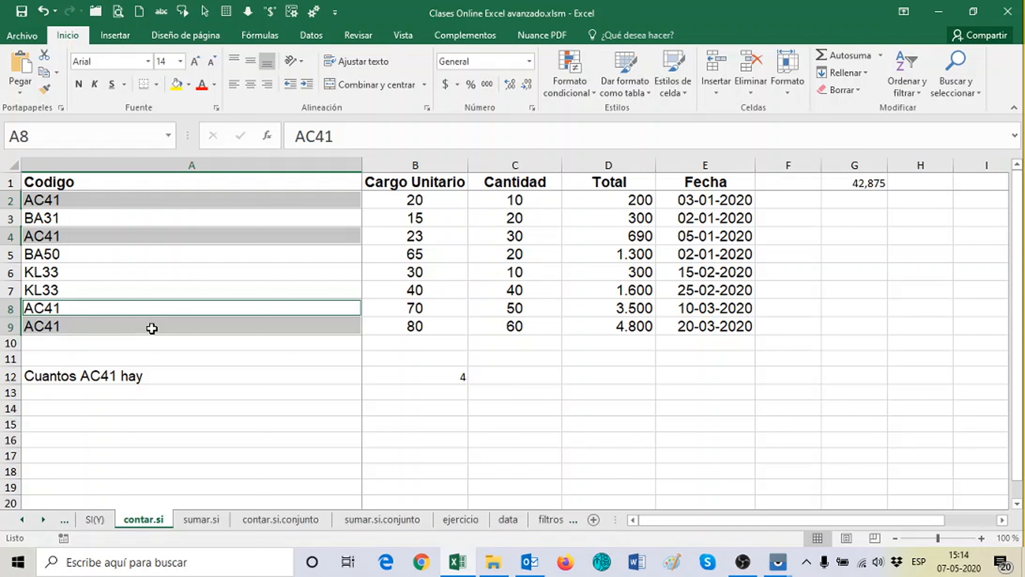
- Enter the label "Cargos unitarios mayor a 50" in cell A13
{"action": "left_click", "coordinate": [152, 393]}
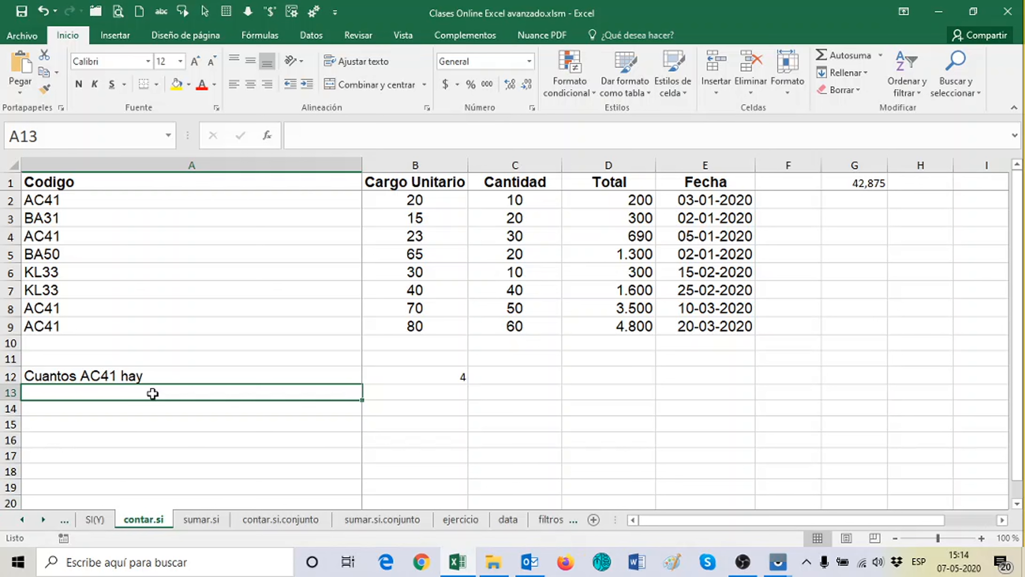
{"action": "type", "text": "Cargos"}
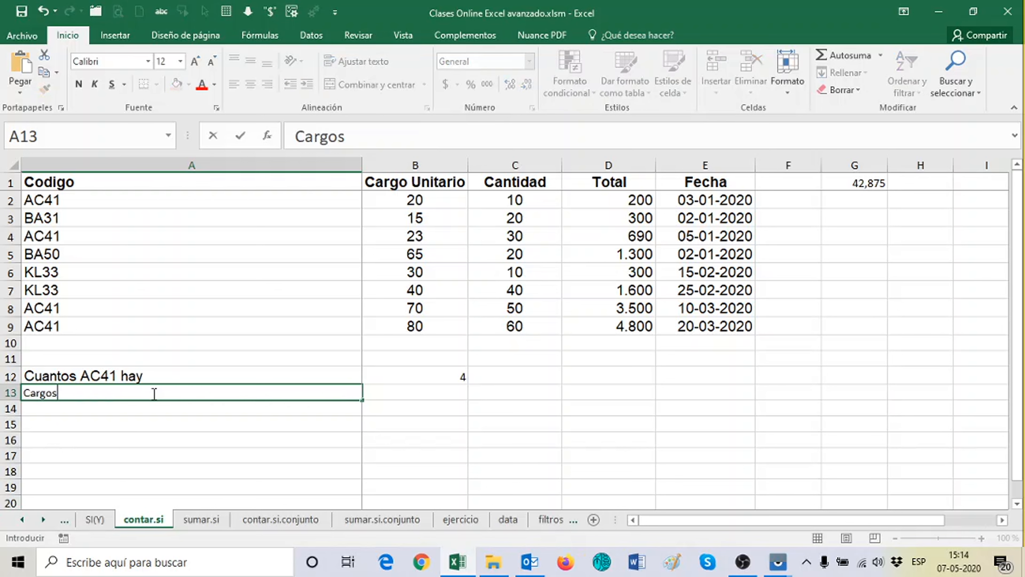
{"action": "type", "text": " unitar"}
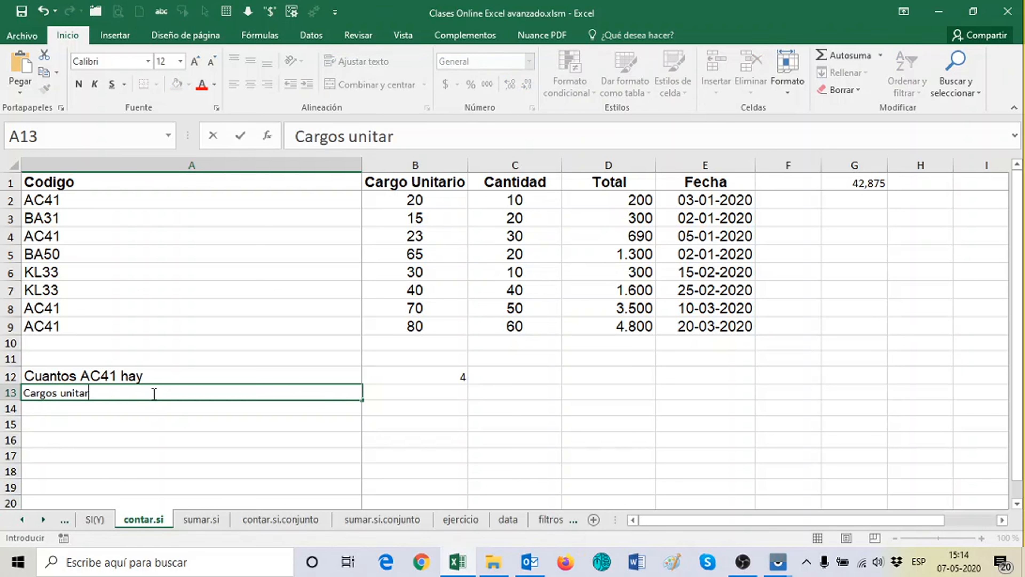
{"action": "type", "text": "ios may"}
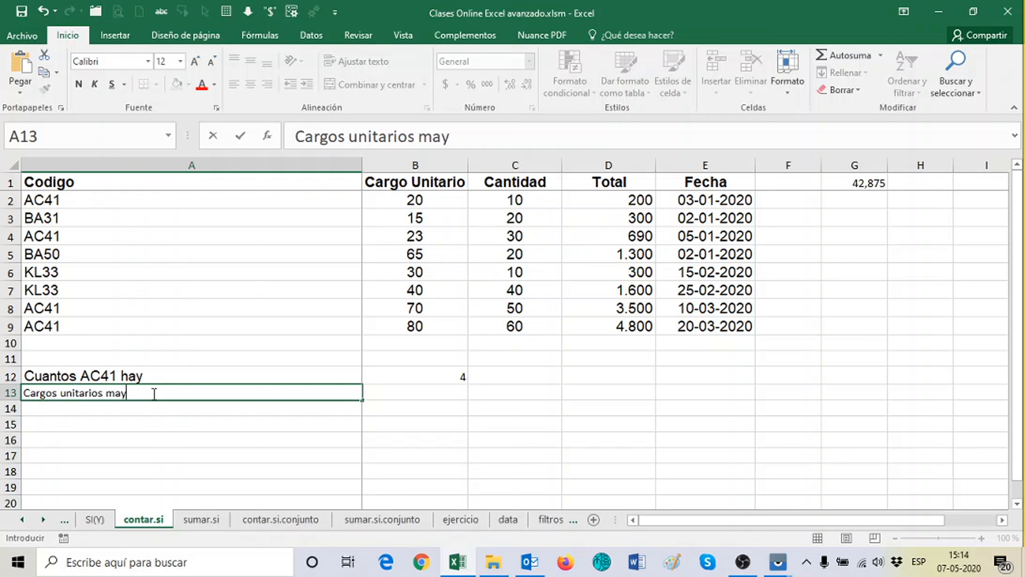
{"action": "type", "text": "or a 50"}
{"action": "key", "text": "Tab"}
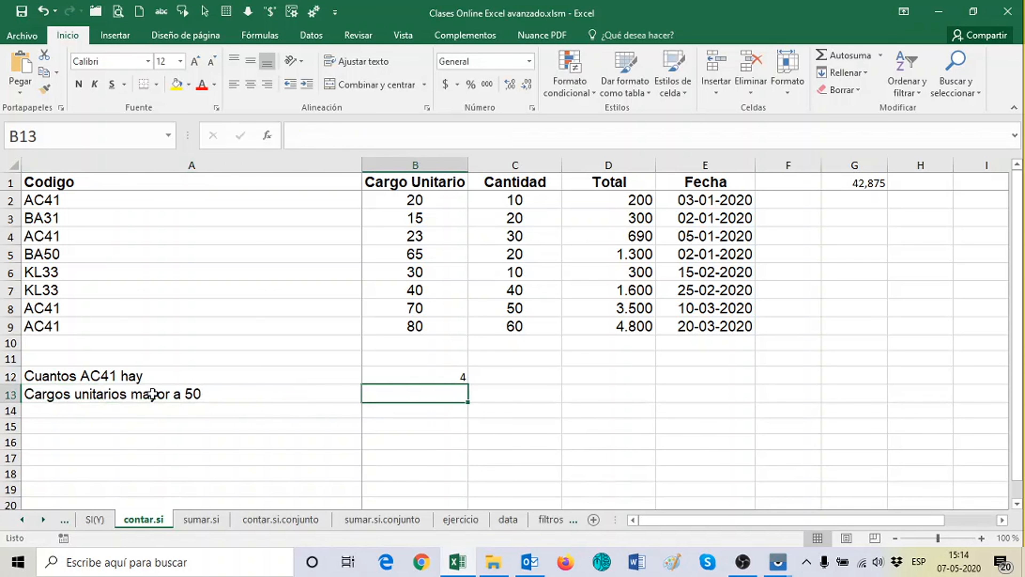
- Enter the formula =CONTAR.SI(B2:B9;">50") in cell B13 to count unit charges above 50
{"action": "type", "text": "=CON"}
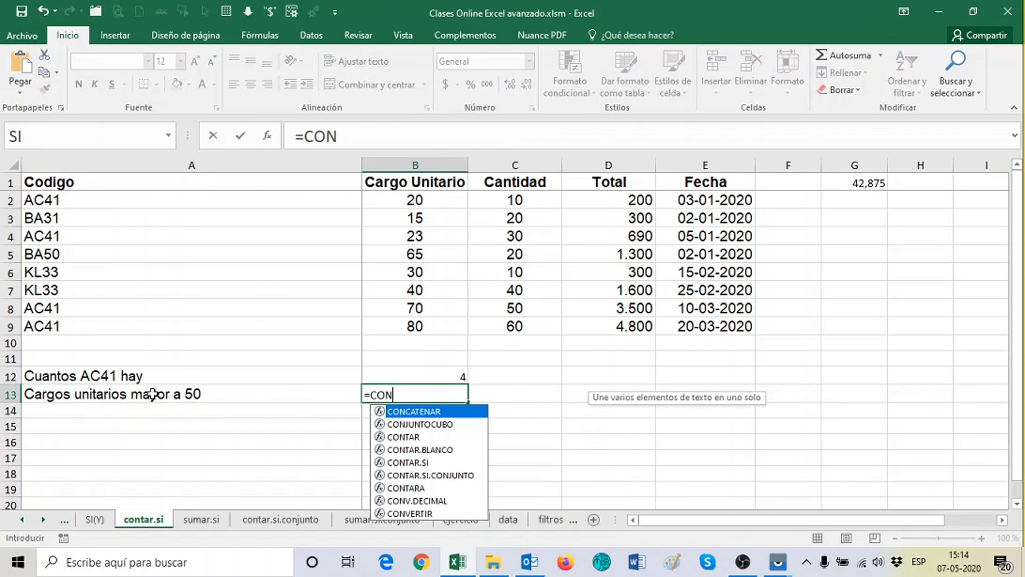
{"action": "type", "text": "TAR.SI("}
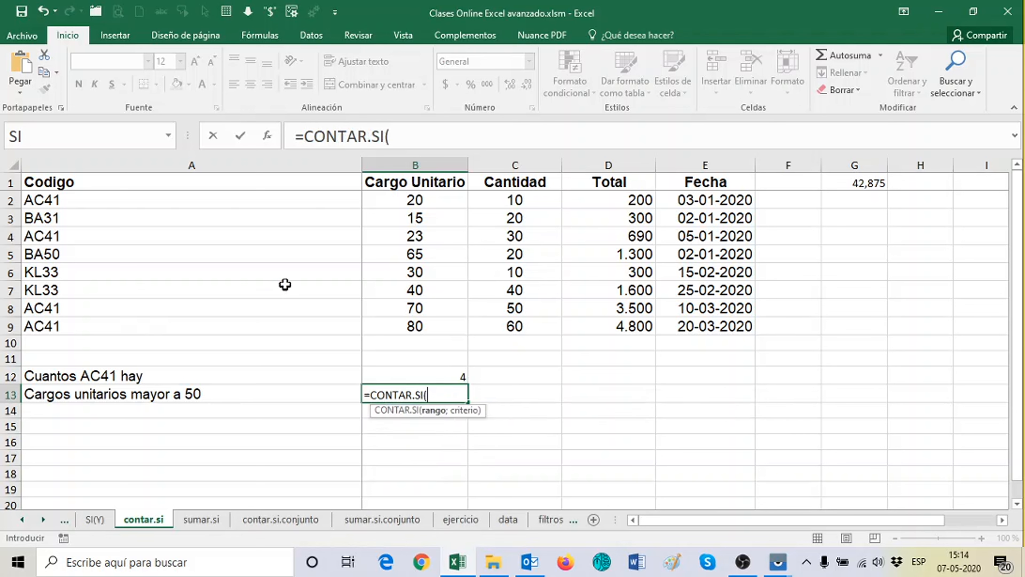
{"action": "left_click_drag", "start_coordinate": [395, 198], "coordinate": [407, 320]}
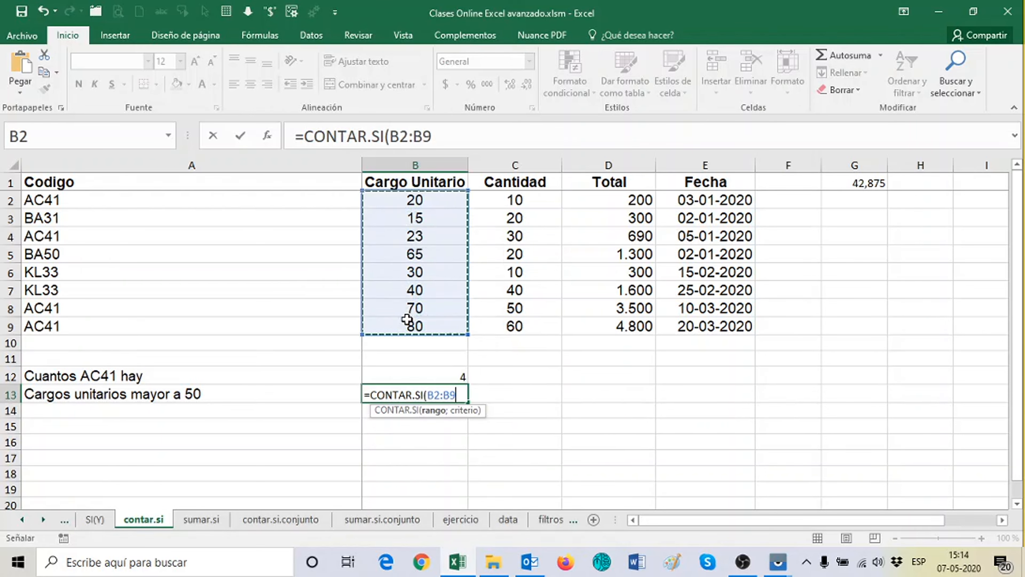
{"action": "type", "text": ";"}
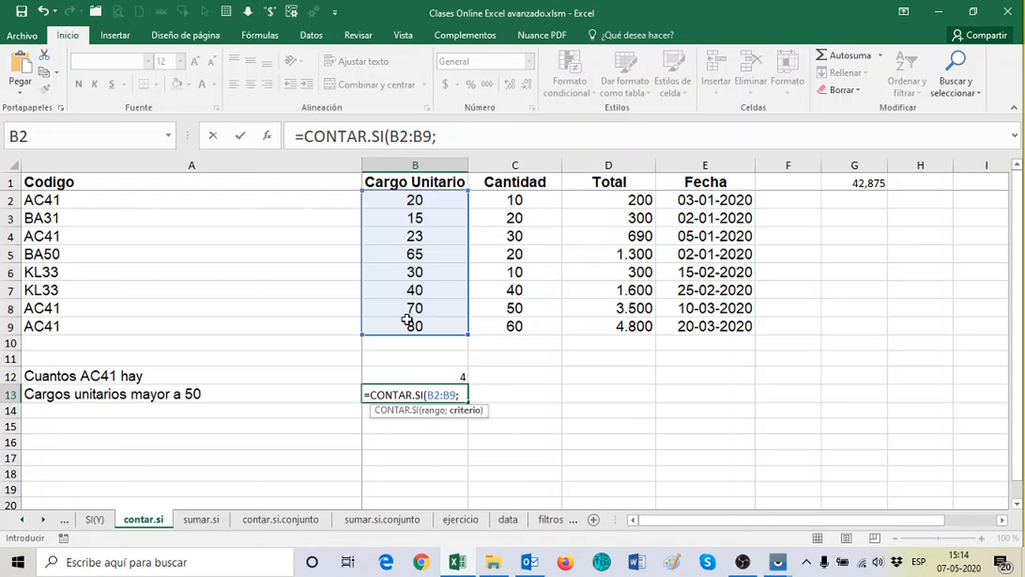
{"action": "type", "text": "\">50\")"}
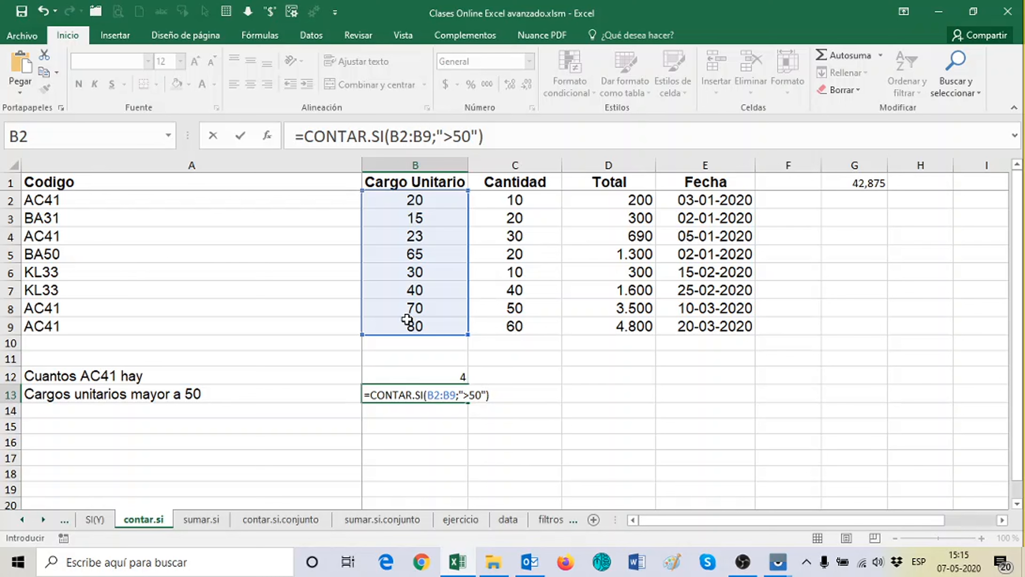
{"action": "key", "text": "Return"}
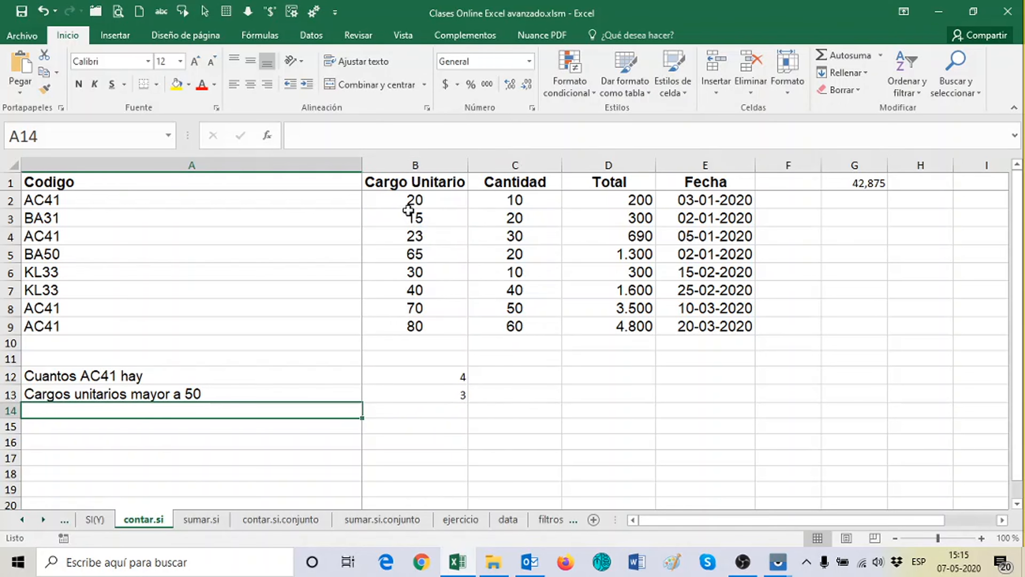
- Select the unit charges above 50 in B5 and B8:B9 to check the count, and return to cell A14
{"action": "left_click", "coordinate": [412, 253]}
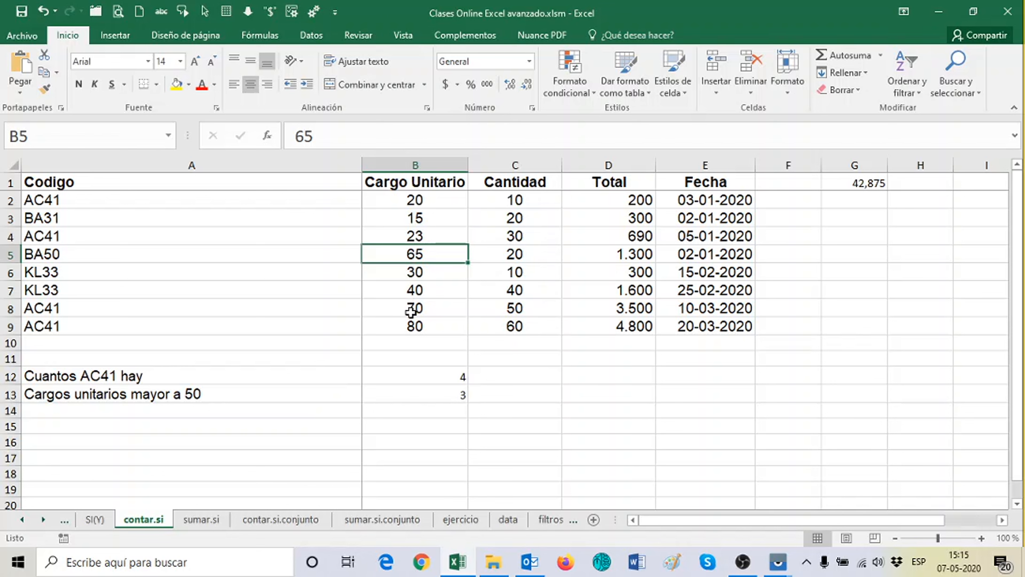
{"action": "left_click_drag", "start_coordinate": [411, 311], "coordinate": [411, 322], "text": "ctrl"}
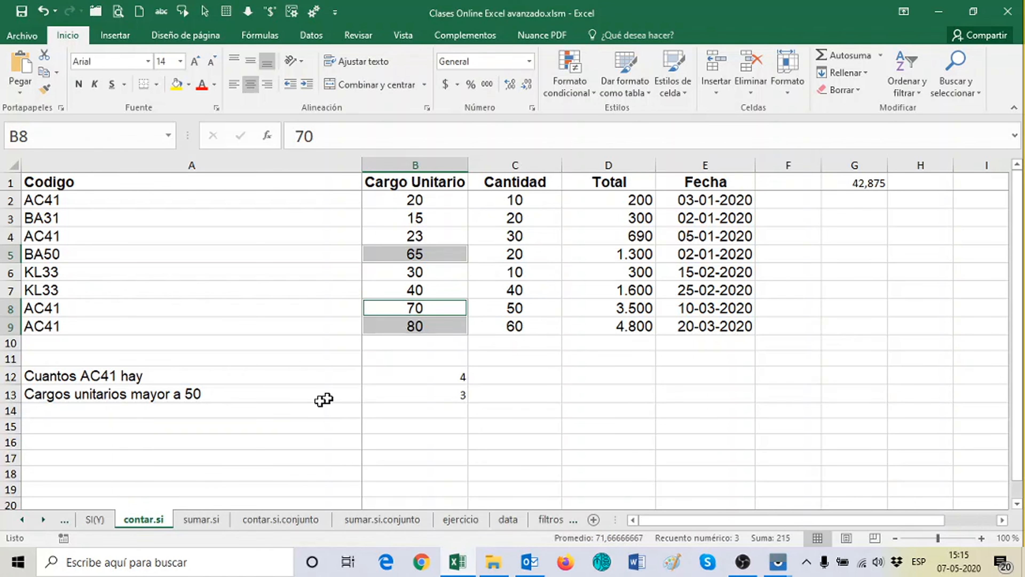
{"action": "left_click", "coordinate": [200, 411]}
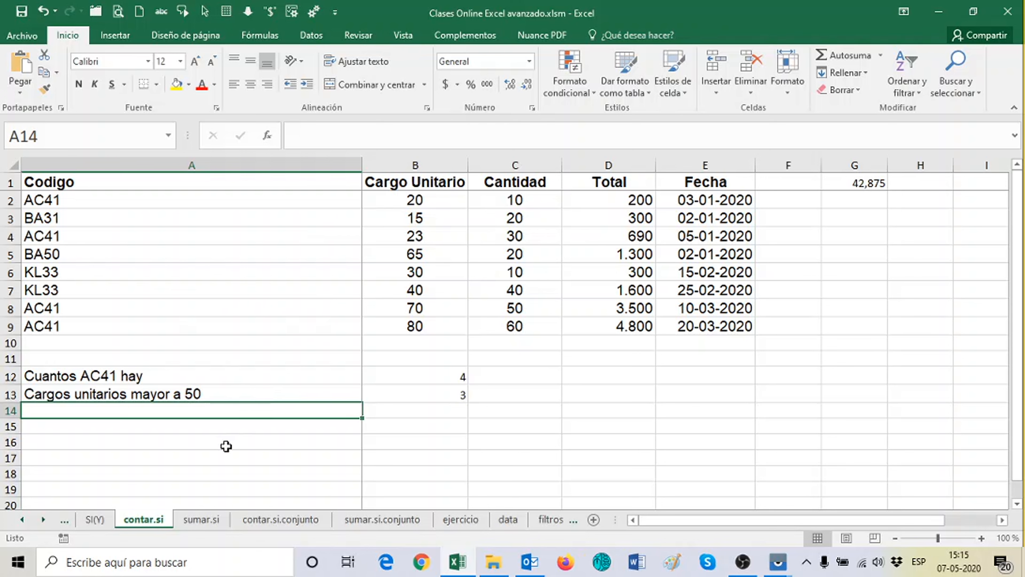
- Enter the label "Cuantos cargos unitarios son mayor al promedio de cargos unitarios" in cell A14
{"action": "type", "text": "C"}
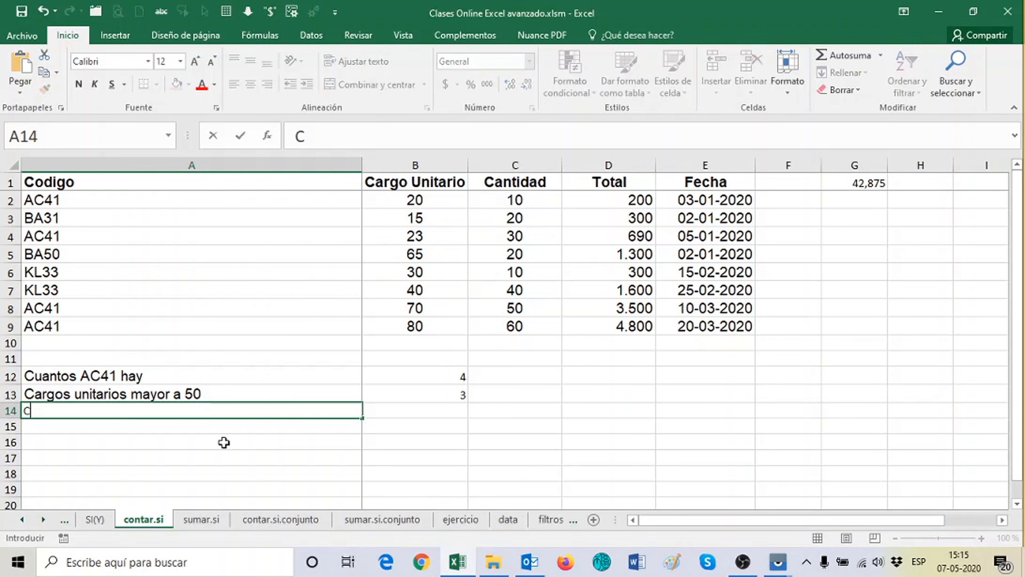
{"action": "type", "text": "uantos "}
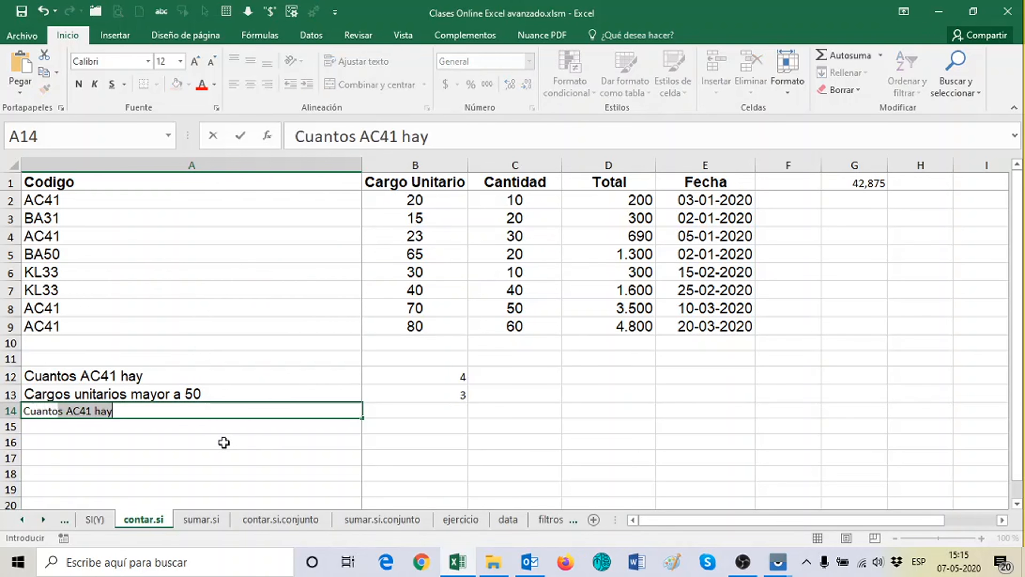
{"action": "type", "text": "c"}
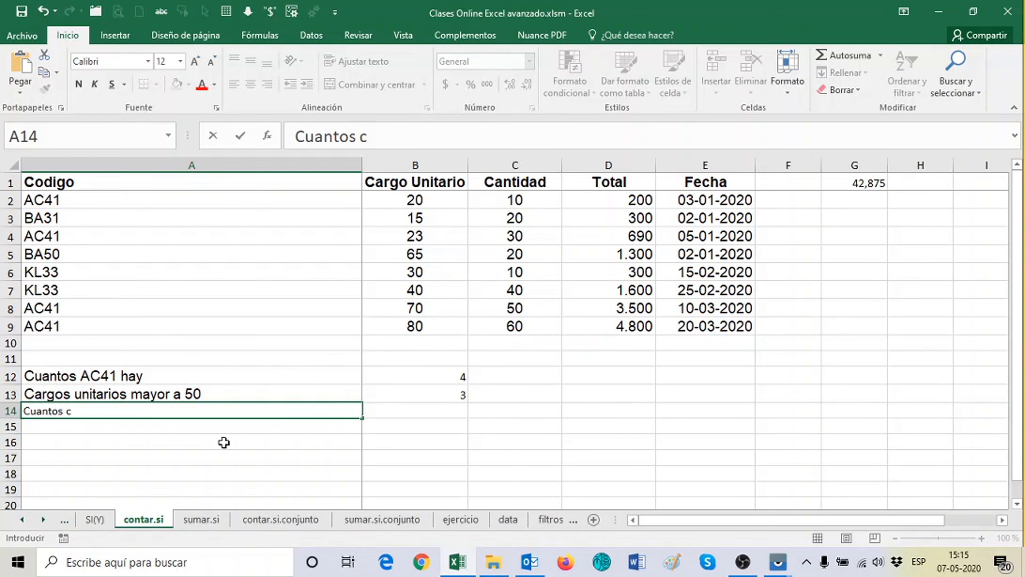
{"action": "type", "text": "argos unitar"}
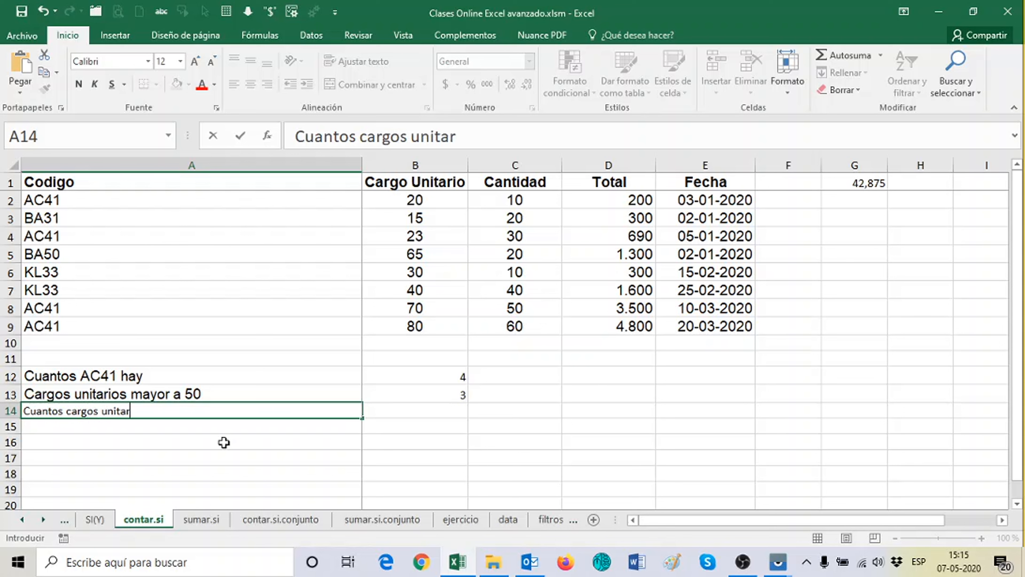
{"action": "type", "text": "ios son"}
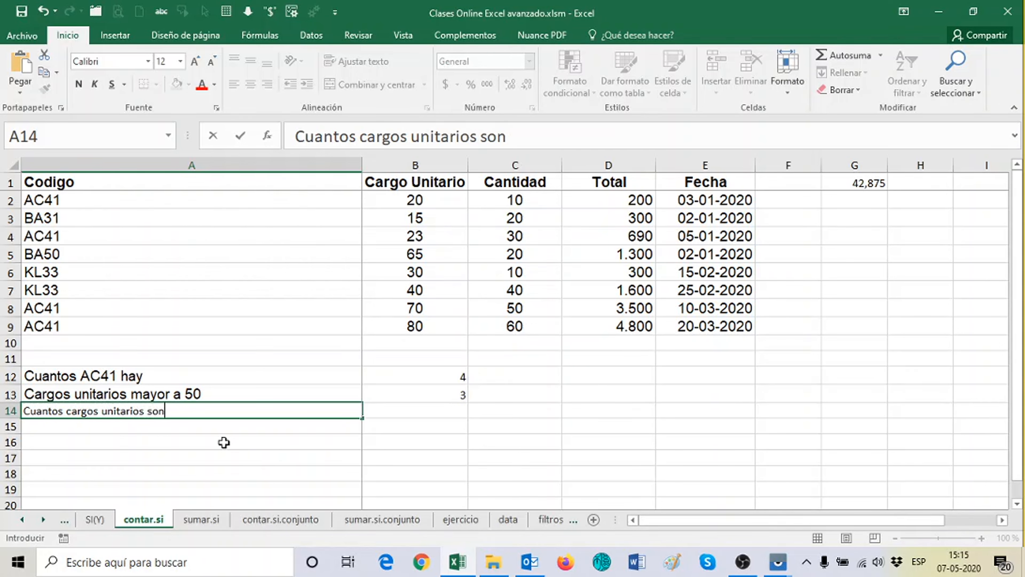
{"action": "type", "text": " mayor"}
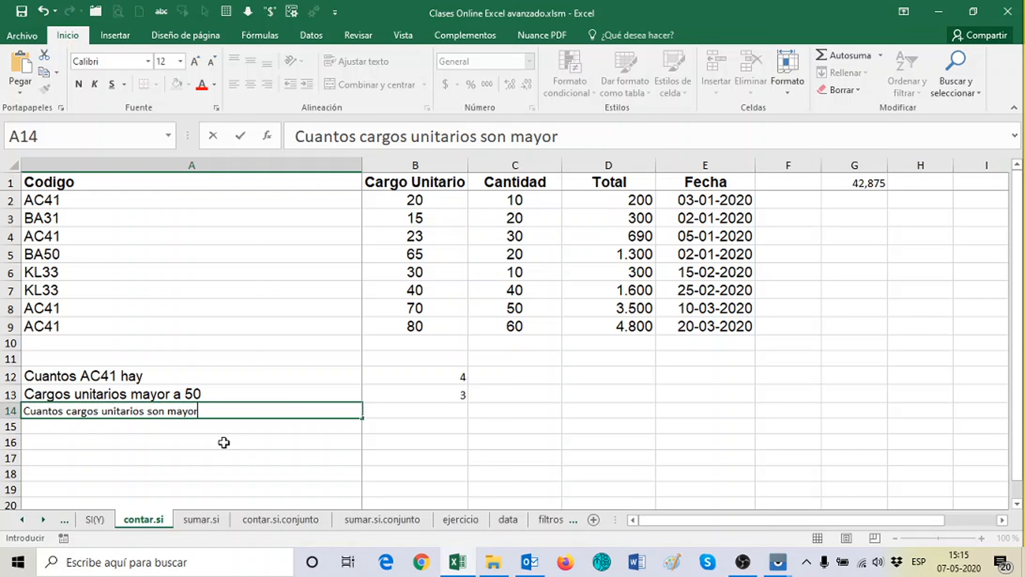
{"action": "type", "text": " al promedio d"}
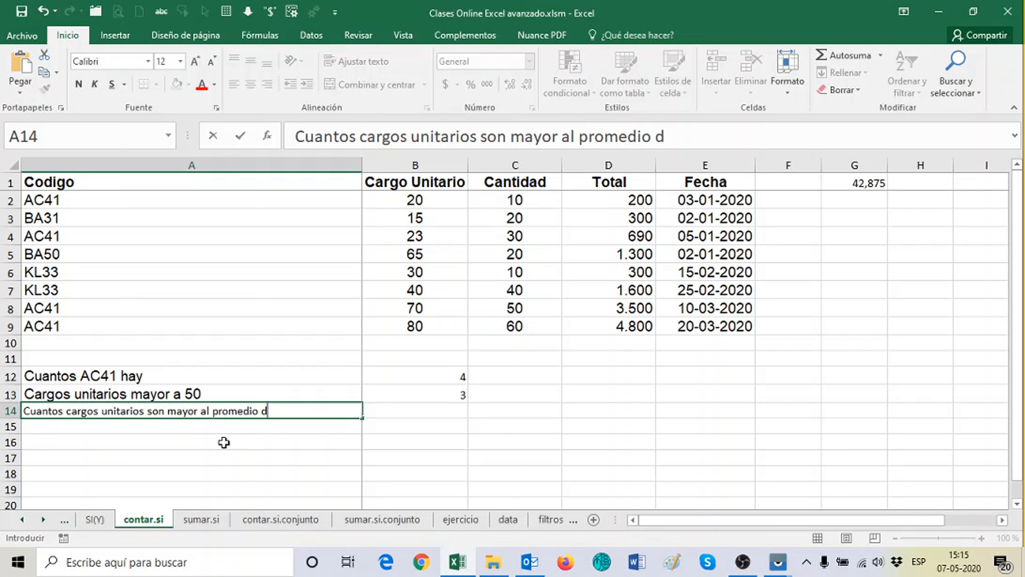
{"action": "type", "text": "e cargo"}
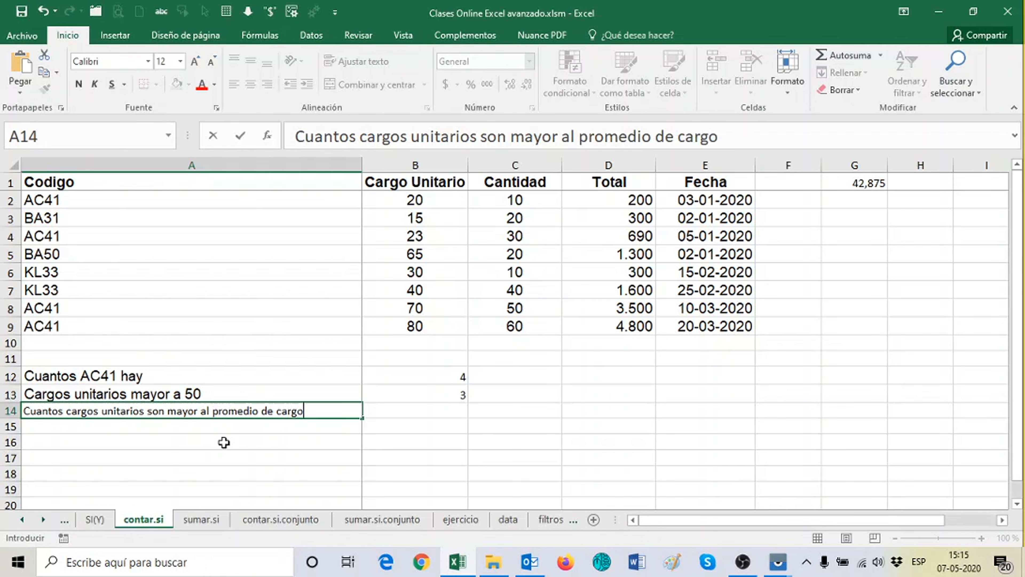
{"action": "type", "text": "s unitarios"}
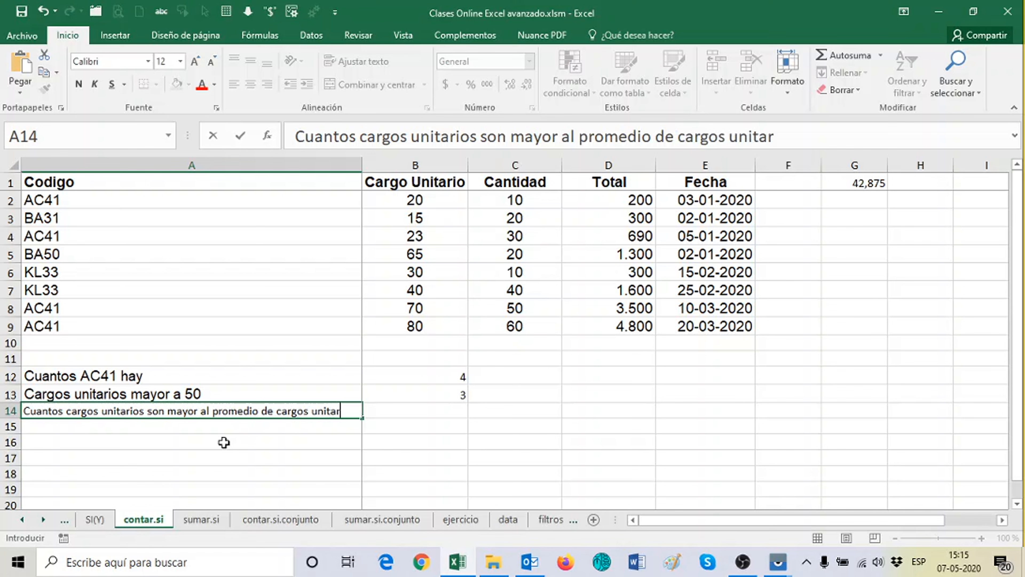
{"action": "key", "text": "Tab"}
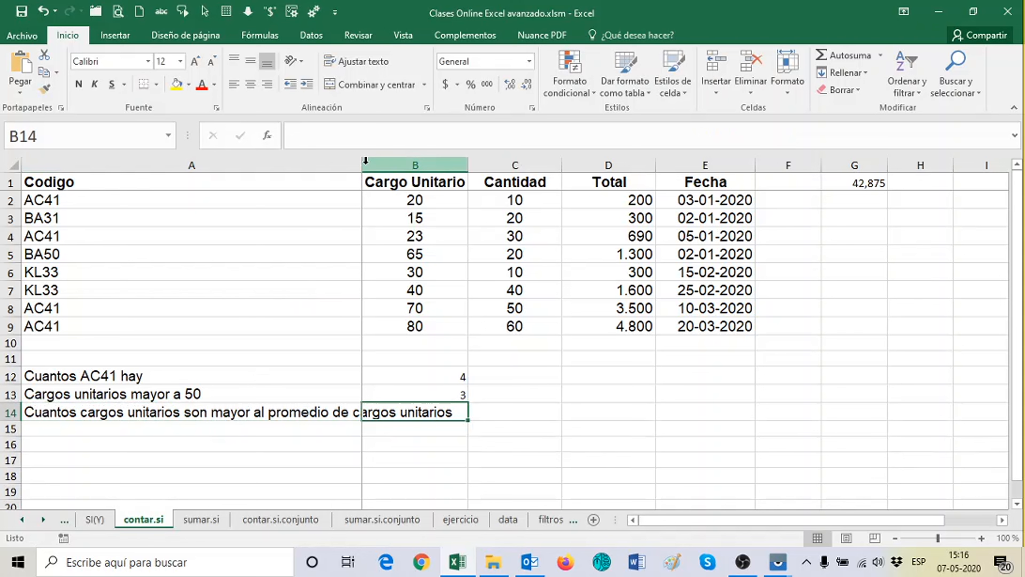
- Autofit the width of column A to the long label and select cell B14
{"action": "left_click_drag", "start_coordinate": [365, 164], "coordinate": [360, 164]}
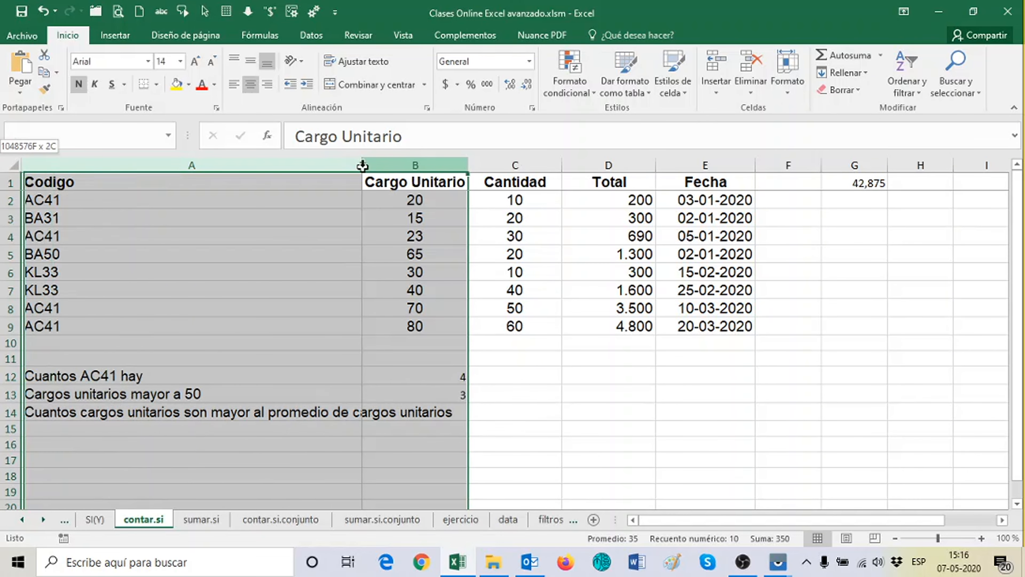
{"action": "double_click", "coordinate": [362, 163]}
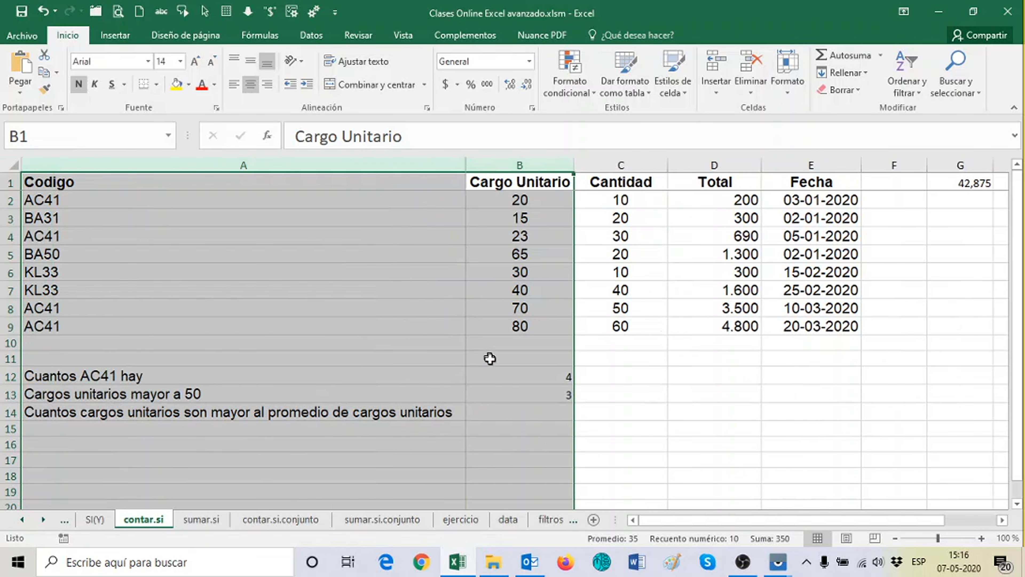
{"action": "left_click", "coordinate": [518, 409]}
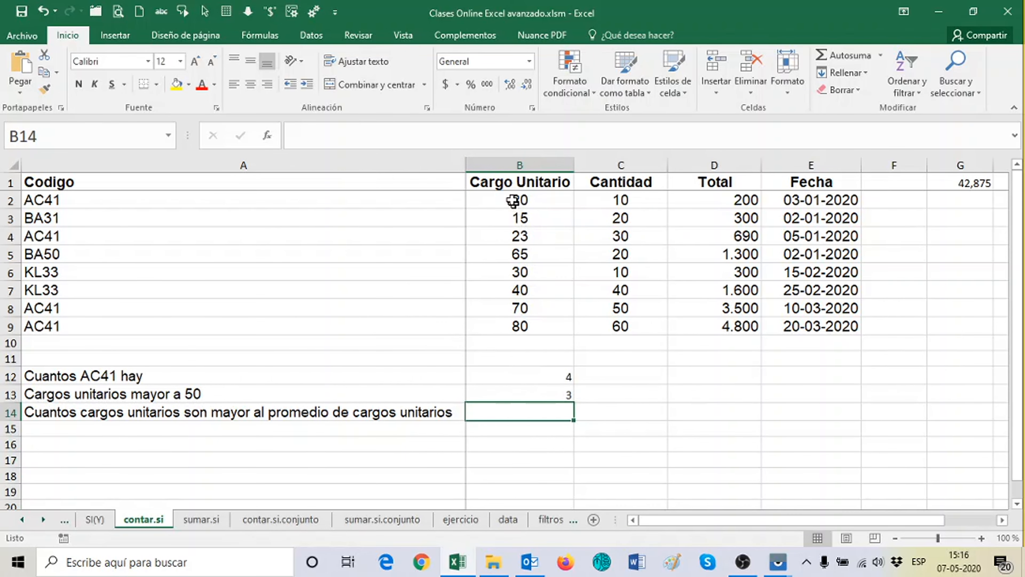
- Check the average of B2:B9, and enter the formula =CONTAR.SI(B2:B9;">42,175") in cell B14
{"action": "left_click_drag", "start_coordinate": [515, 200], "coordinate": [538, 323]}
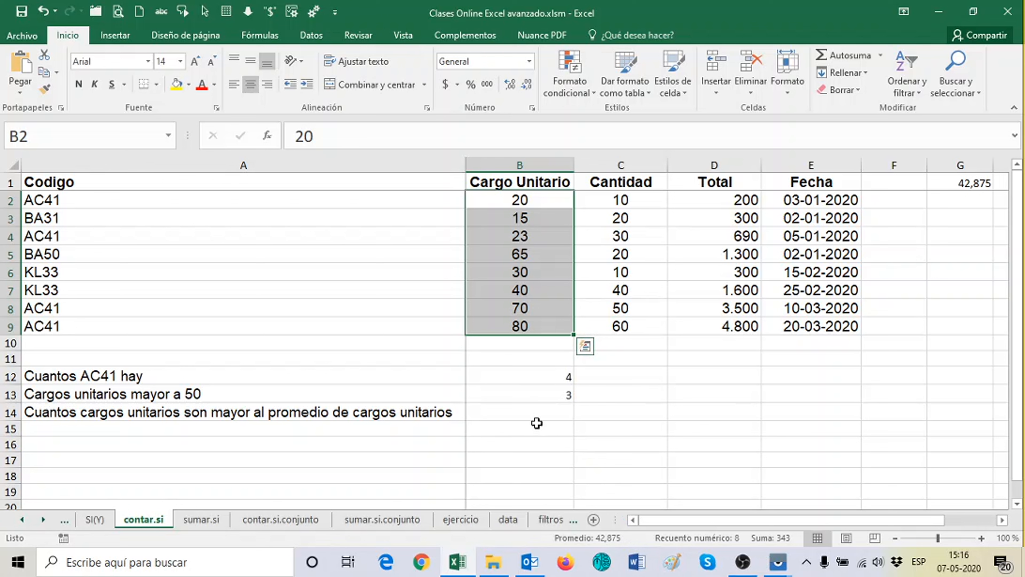
{"action": "left_click", "coordinate": [530, 415]}
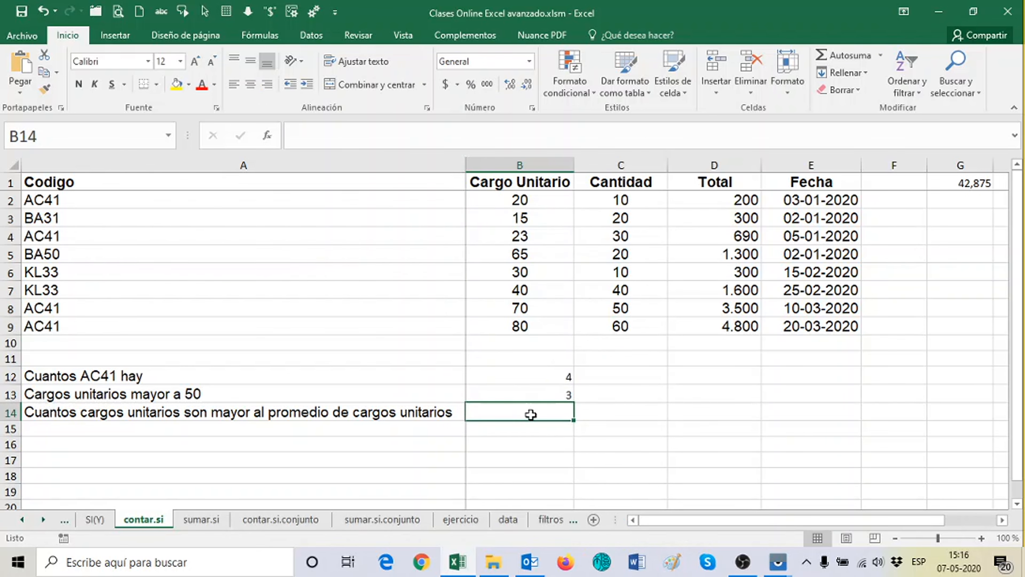
{"action": "type", "text": "=CONTA"}
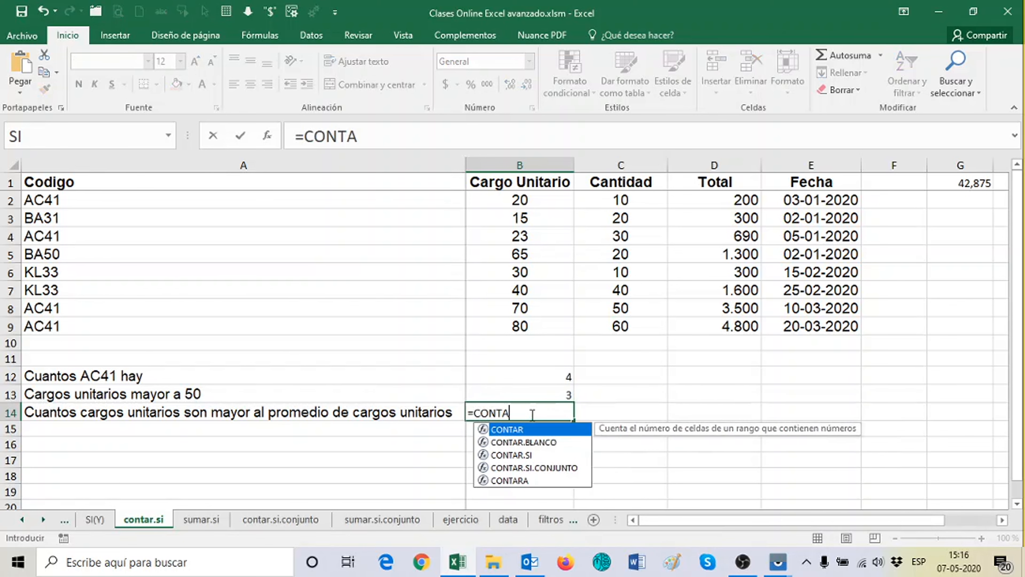
{"action": "type", "text": "R.SI("}
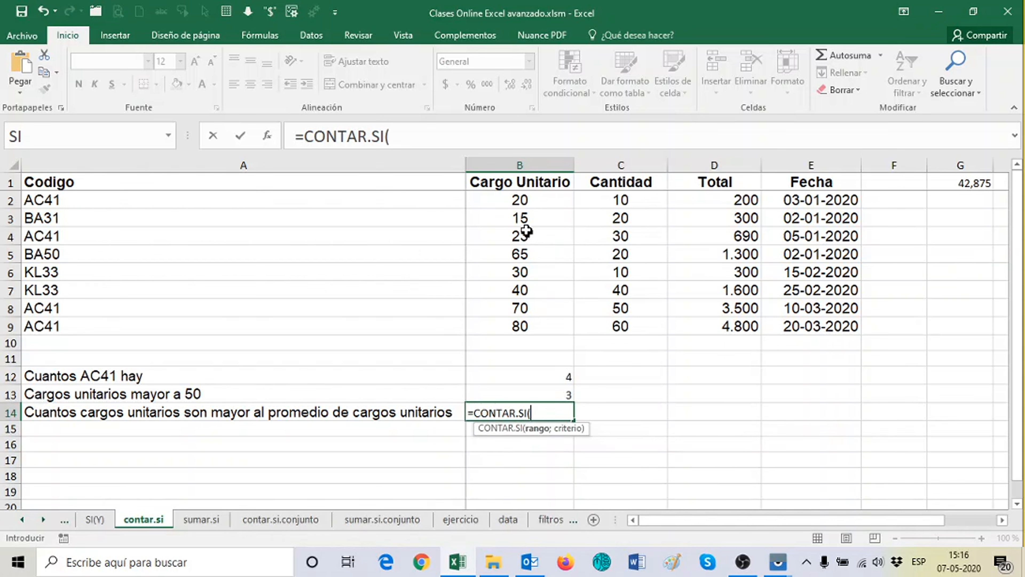
{"action": "left_click_drag", "start_coordinate": [508, 204], "coordinate": [524, 326]}
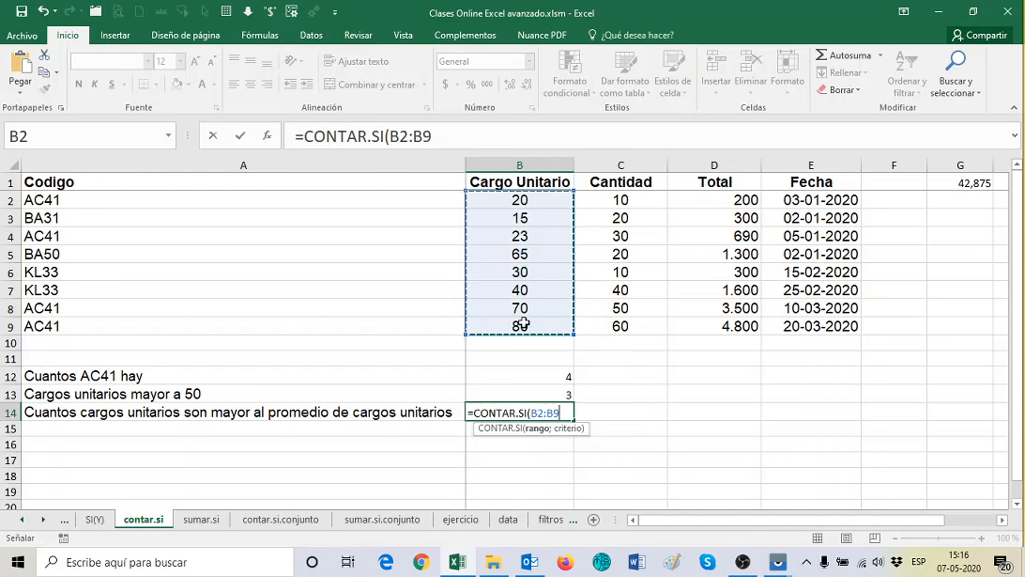
{"action": "type", "text": ";"}
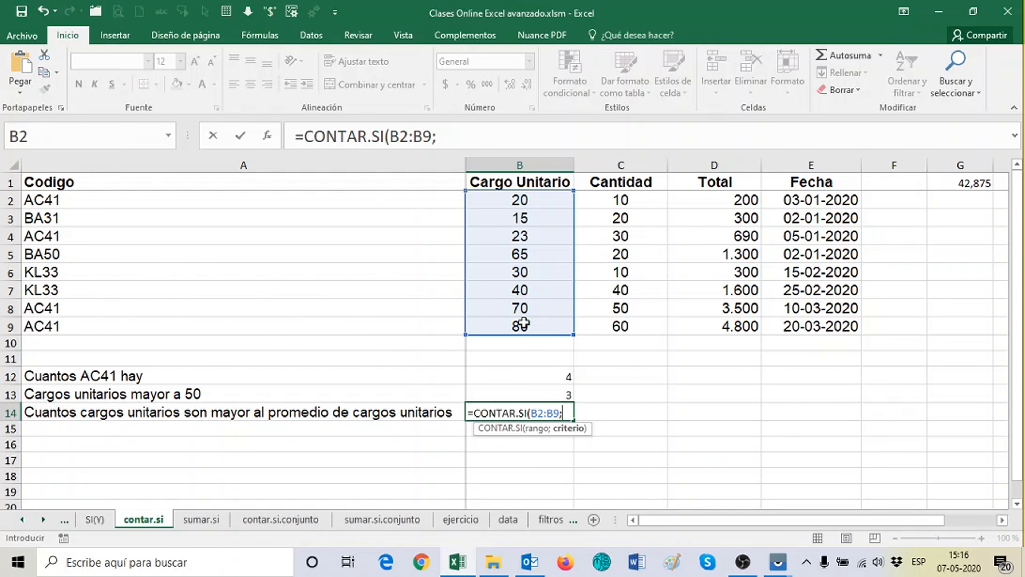
{"action": "type", "text": "\">42,175"}
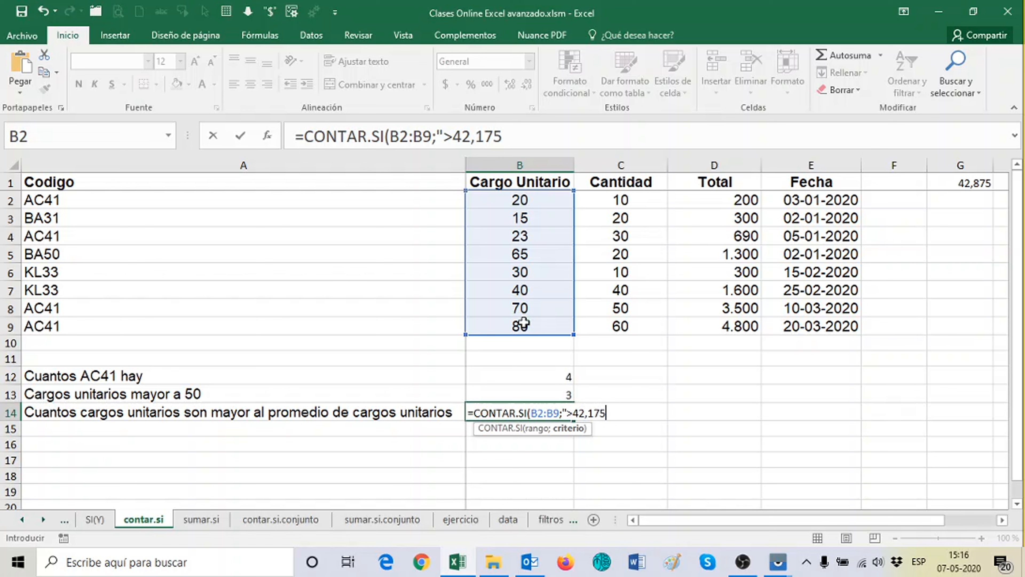
{"action": "type", "text": "\")"}
{"action": "key", "text": "Return"}
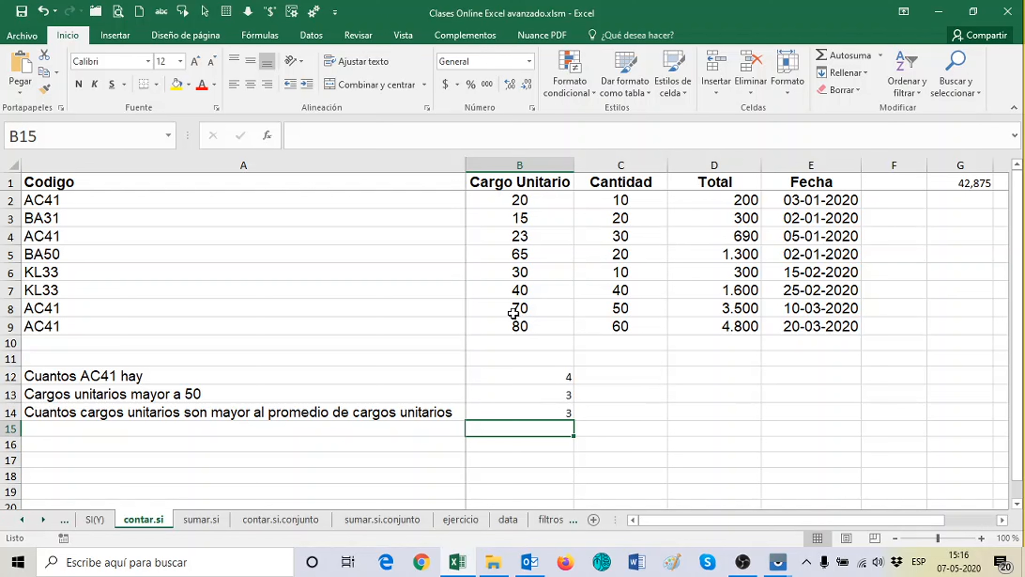
- Try replacing the number in the B14 formula's criterion with the average function, giving =CONTAR.SI(B2:B9;">PROMEDIO(B2:B9)")
{"action": "left_click", "coordinate": [540, 412]}
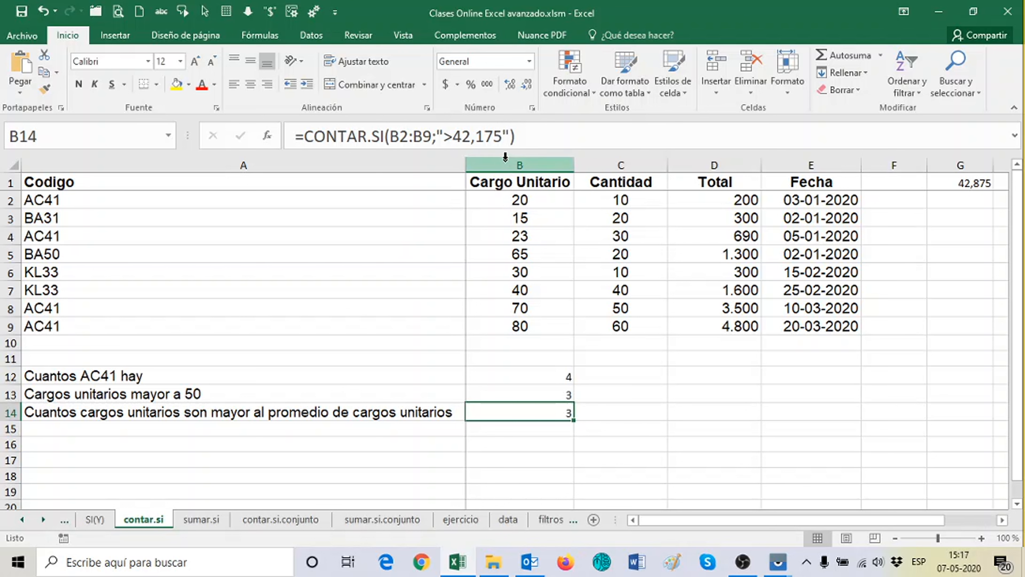
{"action": "left_click", "coordinate": [505, 134]}
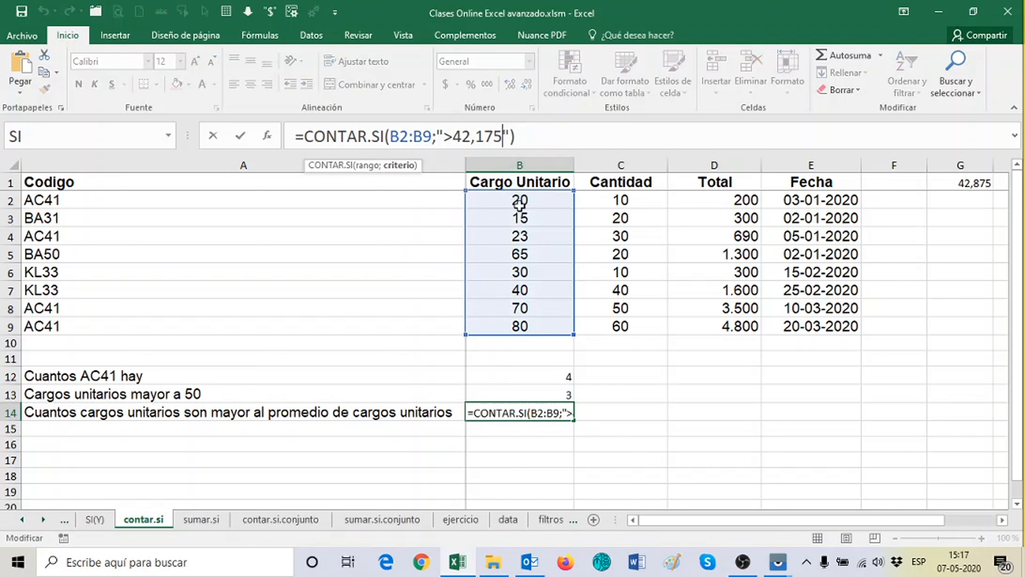
{"action": "key", "text": "BackSpace"}
{"action": "key", "text": "BackSpace"}
{"action": "key", "text": "BackSpace"}
{"action": "key", "text": "BackSpace"}
{"action": "key", "text": "BackSpace"}
{"action": "key", "text": "BackSpace"}
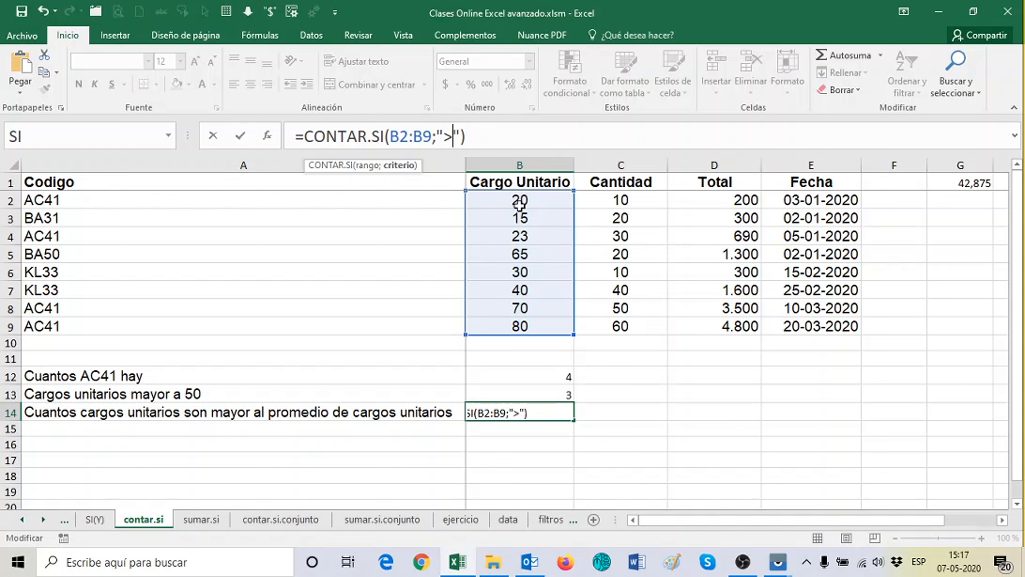
{"action": "type", "text": "PROME"}
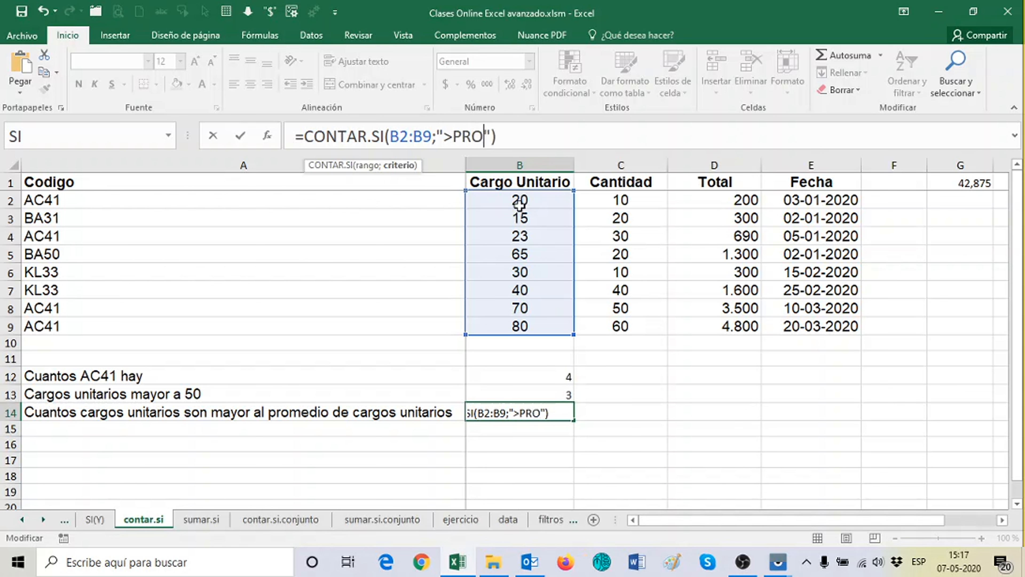
{"action": "type", "text": "DIO("}
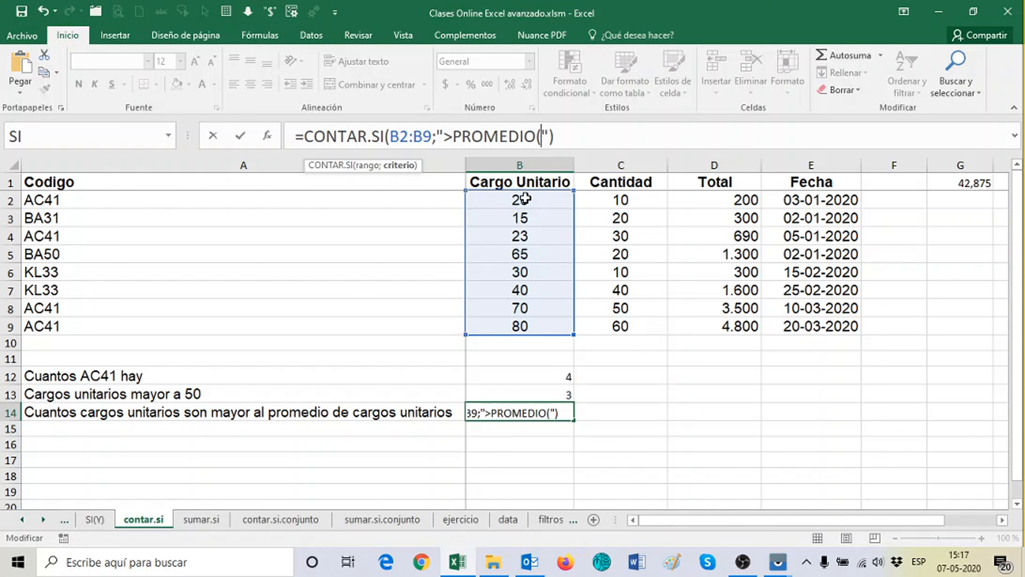
{"action": "left_click_drag", "start_coordinate": [521, 200], "coordinate": [533, 322]}
{"action": "type", "text": ")"}
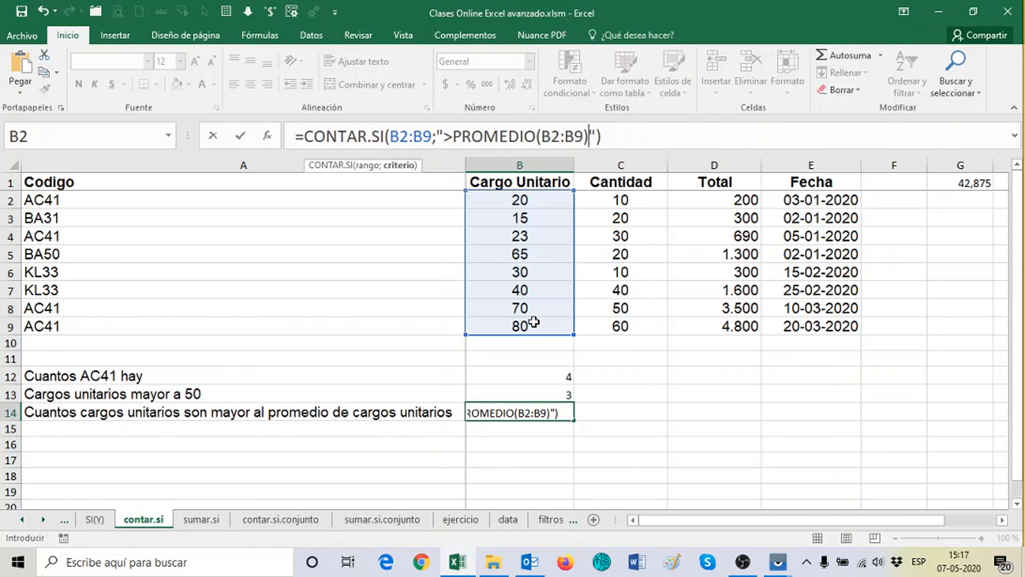
{"action": "key", "text": "Return"}
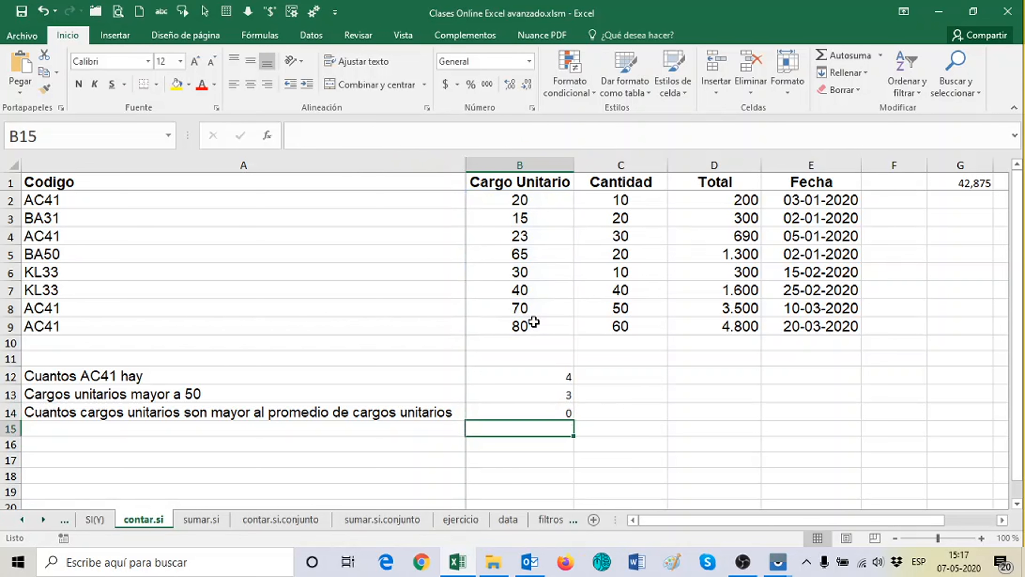
- Inspect the formulas in B14 and in the average cell G1, and return to B14
{"action": "left_click", "coordinate": [541, 412]}
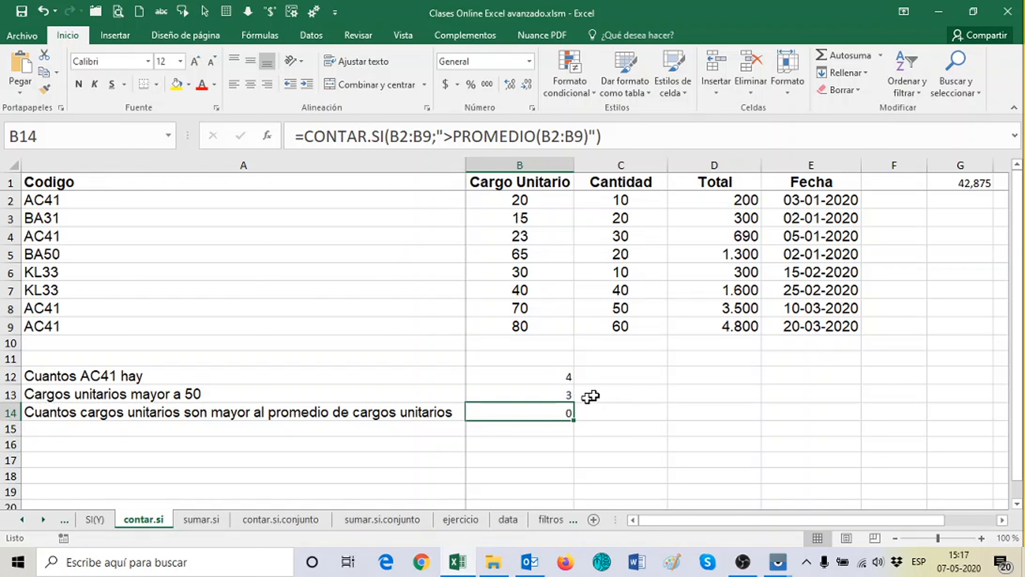
{"action": "left_click", "coordinate": [946, 182]}
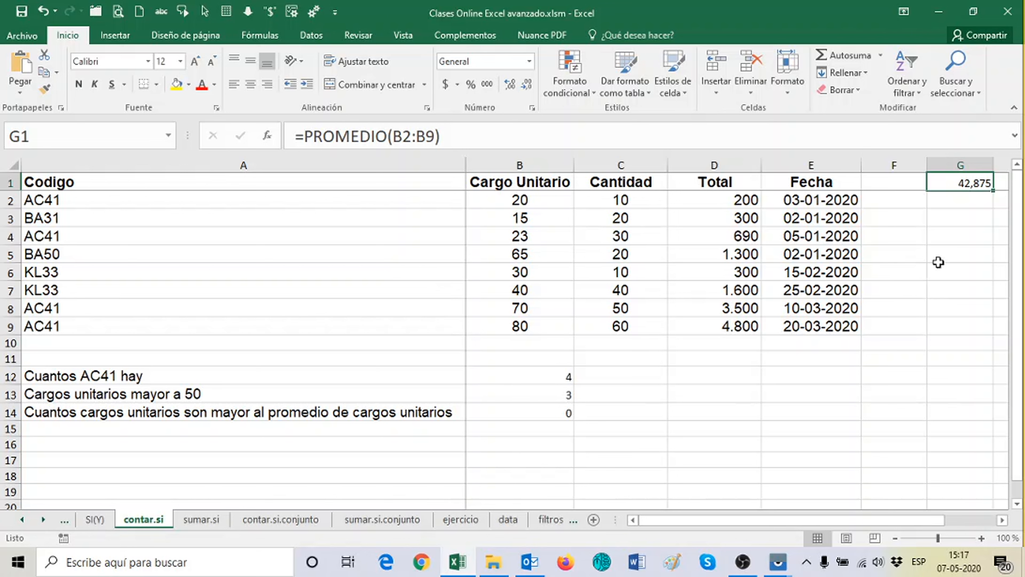
{"action": "left_click", "coordinate": [554, 414]}
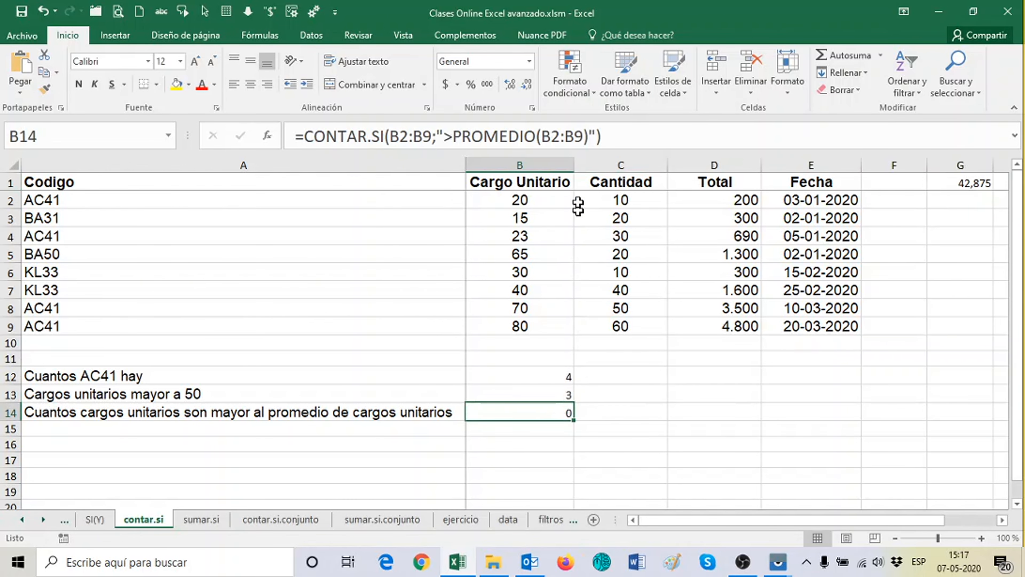
- Replace the PROMEDIO expression in the B14 criterion with a reference to G1, giving =CONTAR.SI(B2:B9;">G1"), and reselect B14
{"action": "left_click", "coordinate": [589, 137]}
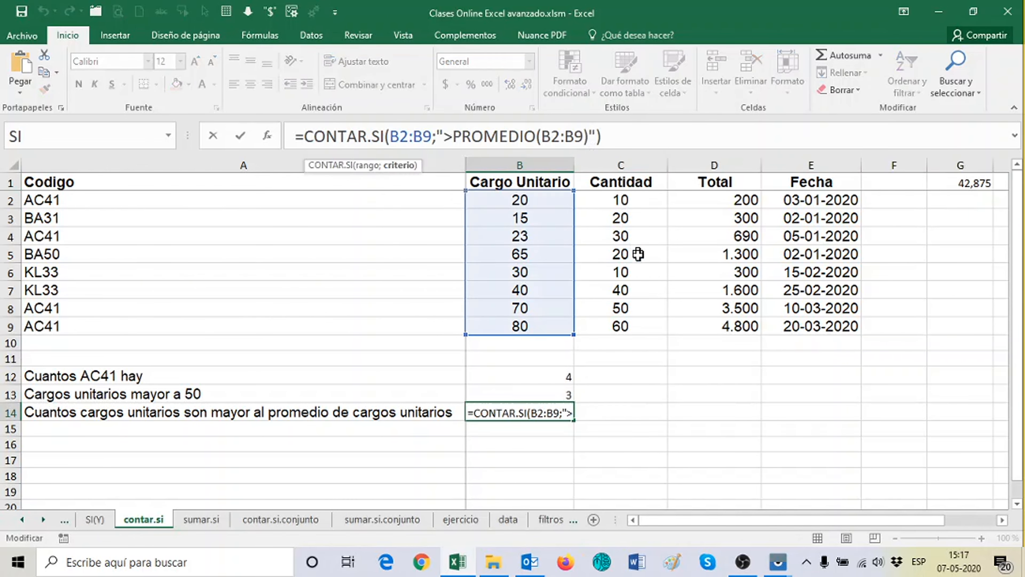
{"action": "key", "text": "BackSpace"}
{"action": "key", "text": "BackSpace"}
{"action": "key", "text": "BackSpace"}
{"action": "key", "text": "BackSpace"}
{"action": "key", "text": "BackSpace"}
{"action": "key", "text": "BackSpace"}
{"action": "key", "text": "BackSpace"}
{"action": "key", "text": "BackSpace"}
{"action": "key", "text": "BackSpace"}
{"action": "key", "text": "BackSpace"}
{"action": "key", "text": "BackSpace"}
{"action": "key", "text": "BackSpace"}
{"action": "key", "text": "BackSpace"}
{"action": "key", "text": "BackSpace"}
{"action": "key", "text": "BackSpace"}
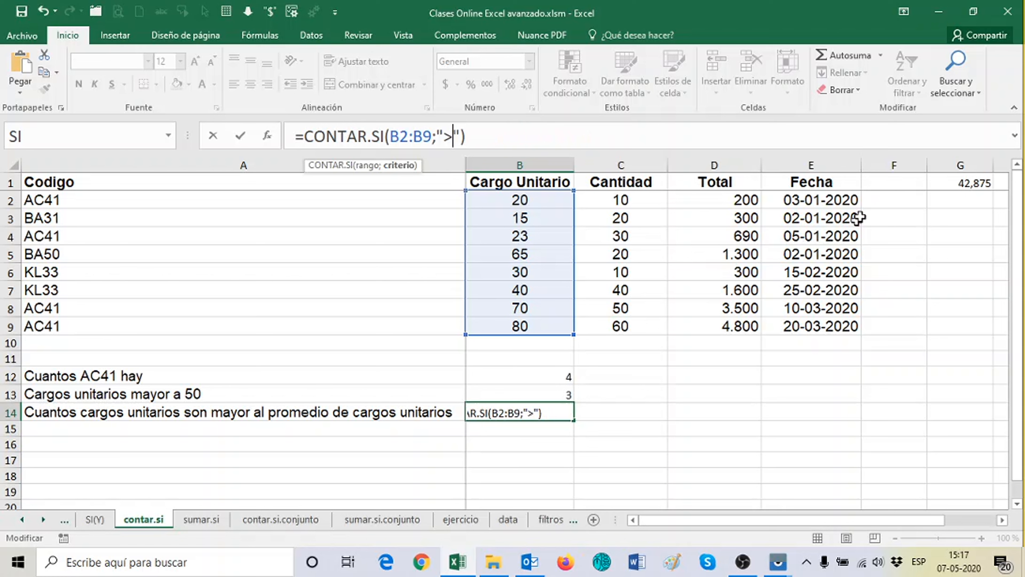
{"action": "left_click", "coordinate": [946, 182]}
{"action": "key", "text": "Return"}
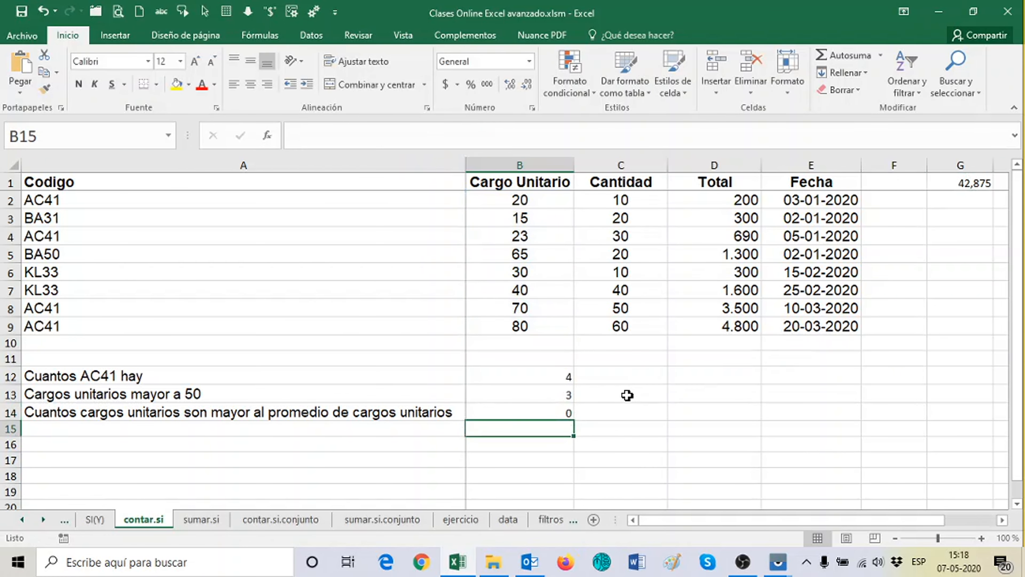
{"action": "left_click", "coordinate": [553, 413]}
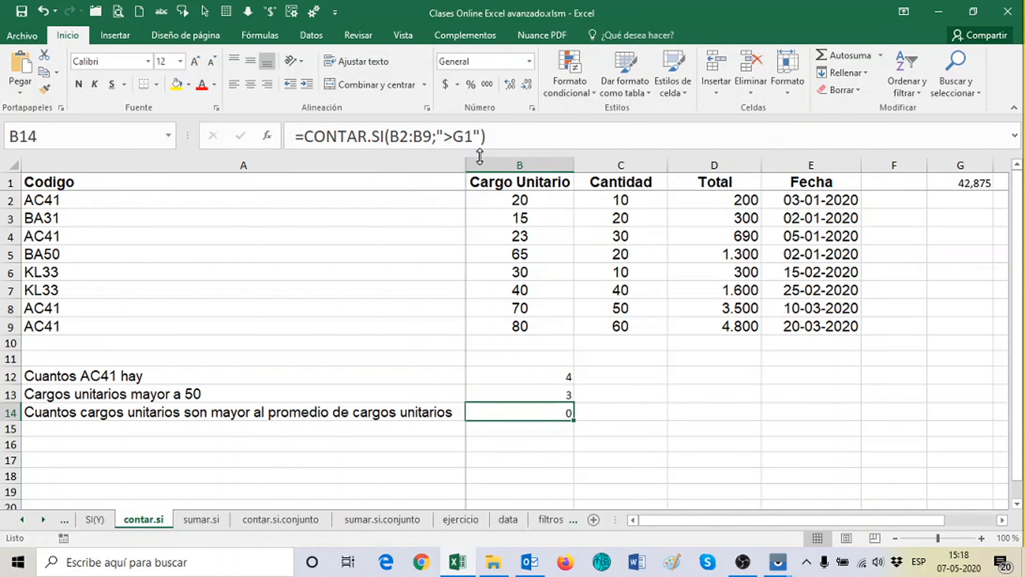
- Correct the B14 criterion by joining the operator to the average function, giving =CONTAR.SI(B2:B9;">"&PROMEDIO(B2:B9)), and reselect B14
{"action": "left_click", "coordinate": [478, 136]}
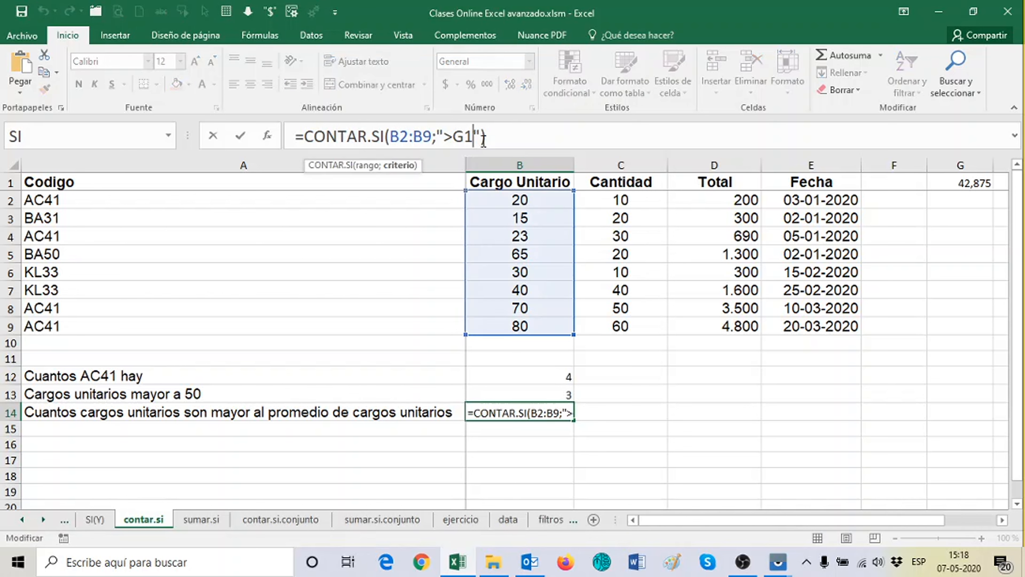
{"action": "key", "text": "BackSpace"}
{"action": "key", "text": "BackSpace"}
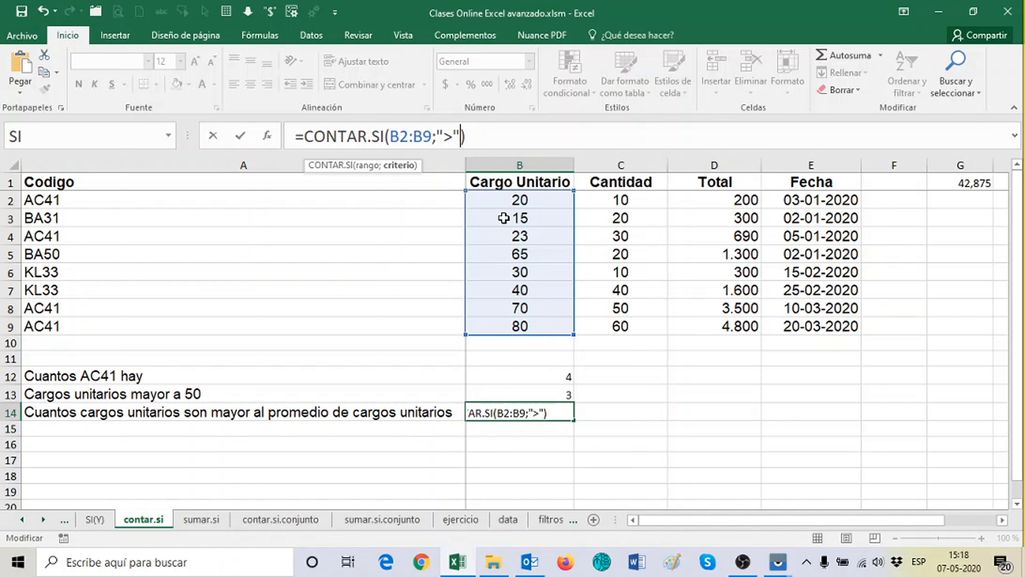
{"action": "type", "text": "&PROME"}
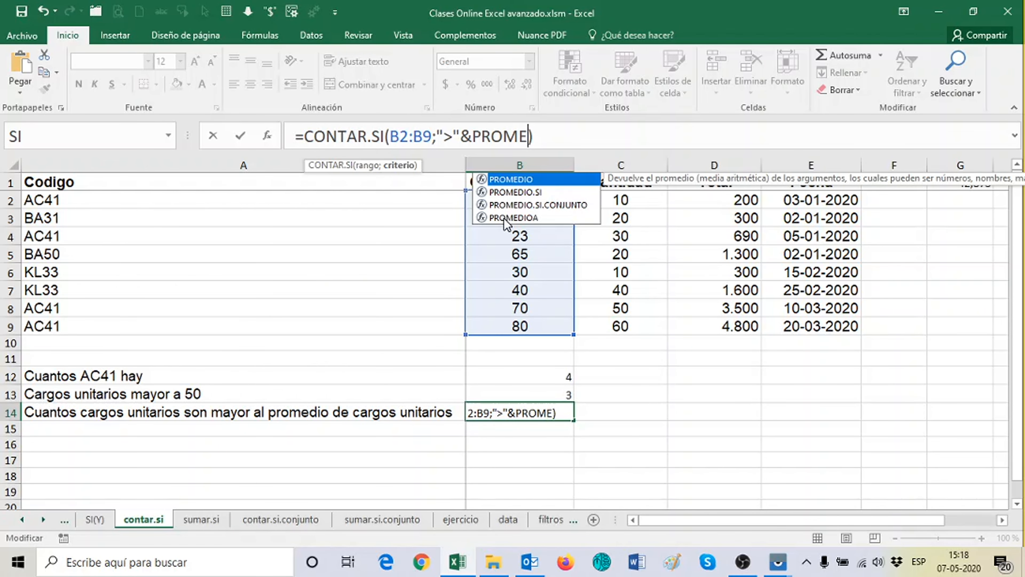
{"action": "type", "text": "DIO("}
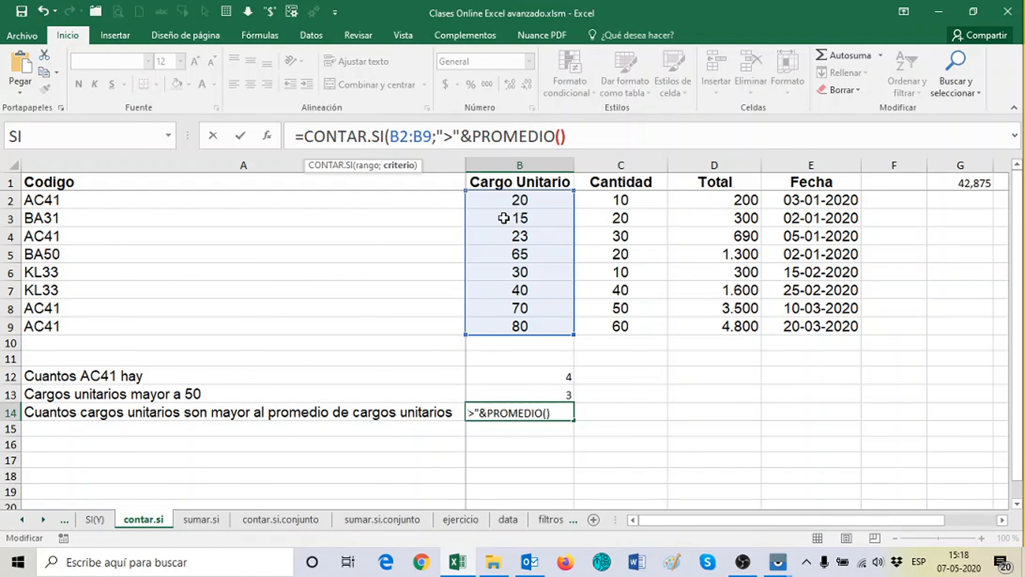
{"action": "left_click_drag", "start_coordinate": [497, 201], "coordinate": [527, 322]}
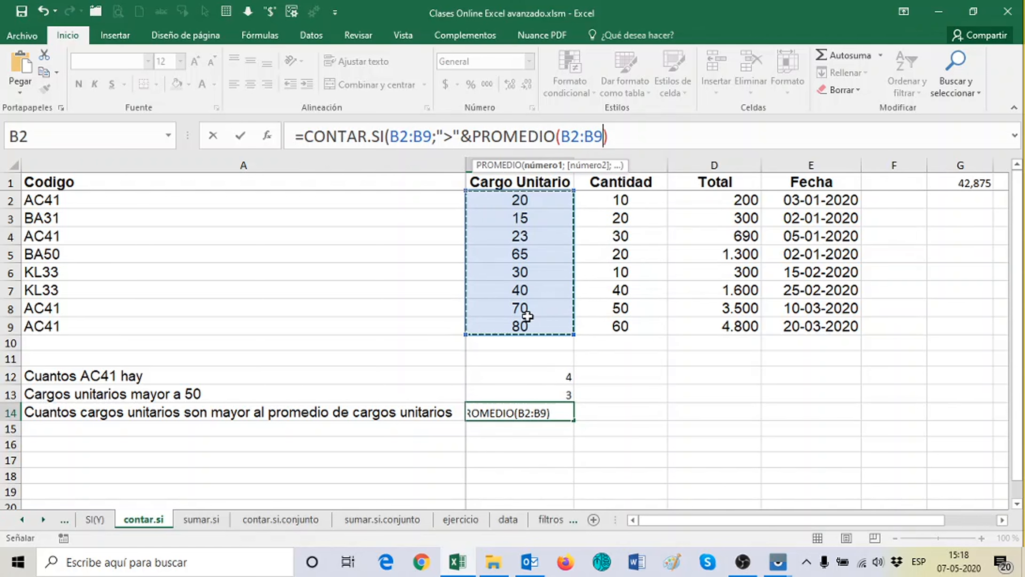
{"action": "type", "text": ")"}
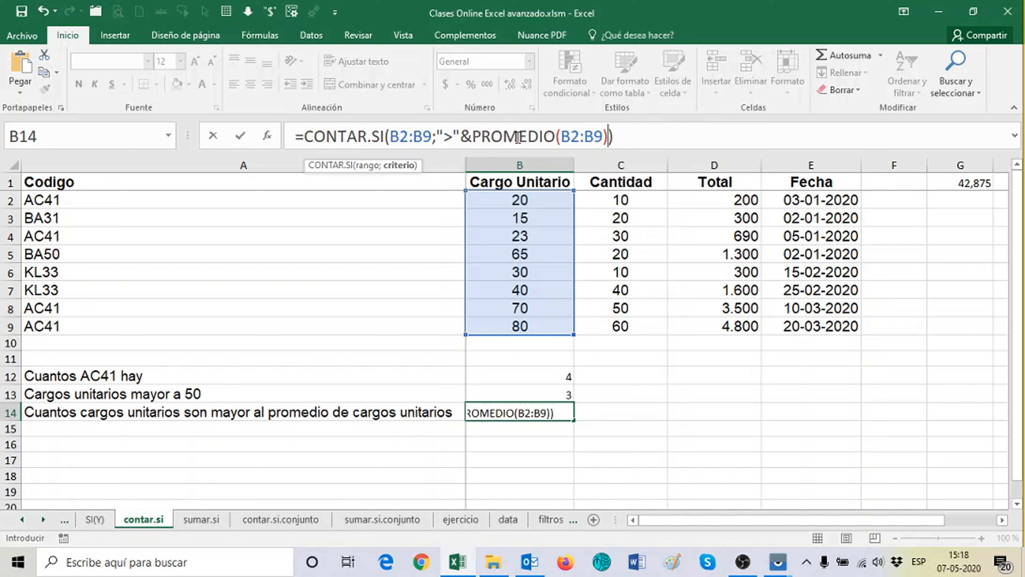
{"action": "key", "text": "Return"}
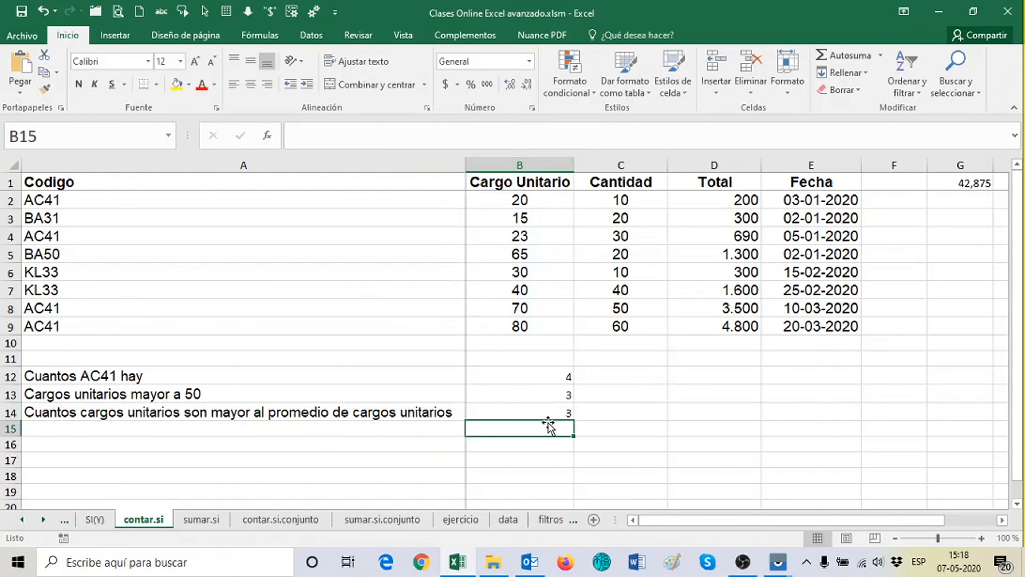
{"action": "left_click", "coordinate": [545, 412]}
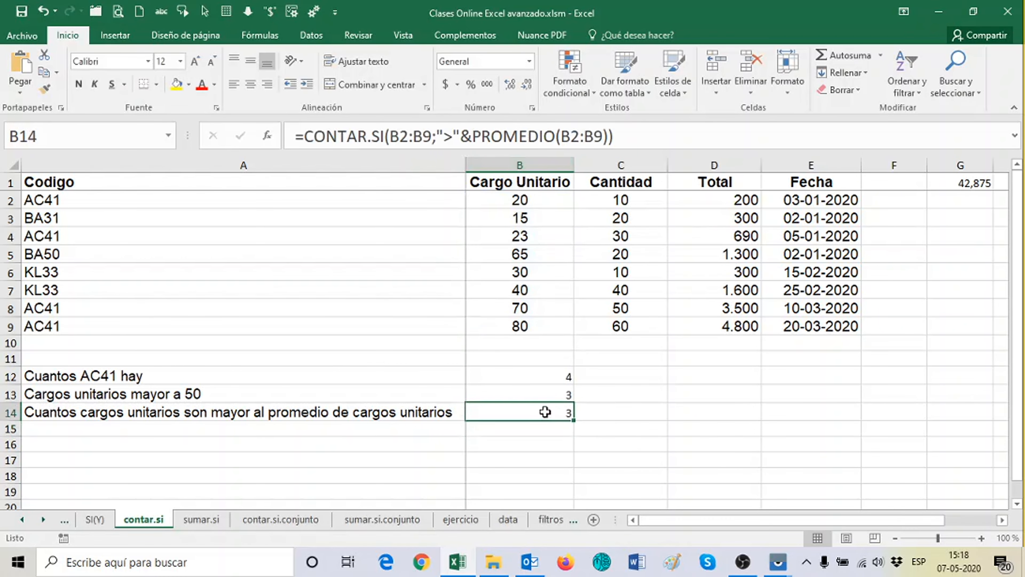
- Enter =CONTAR.SI(B2:B9;">"&G1) in cell B15 as the cell-reference version of the count, and return to B14
{"action": "left_click", "coordinate": [545, 425]}
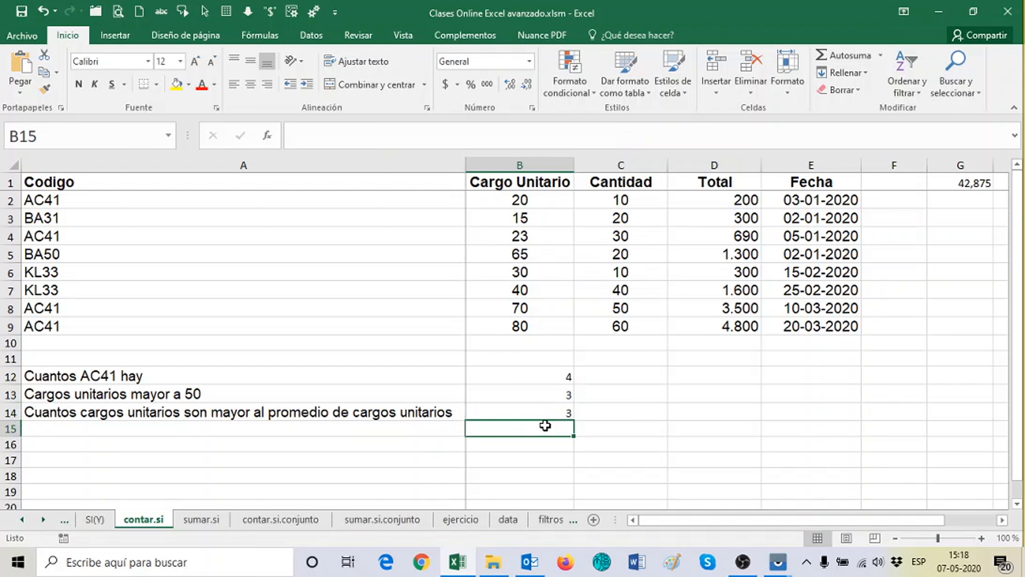
{"action": "type", "text": "=CONTA"}
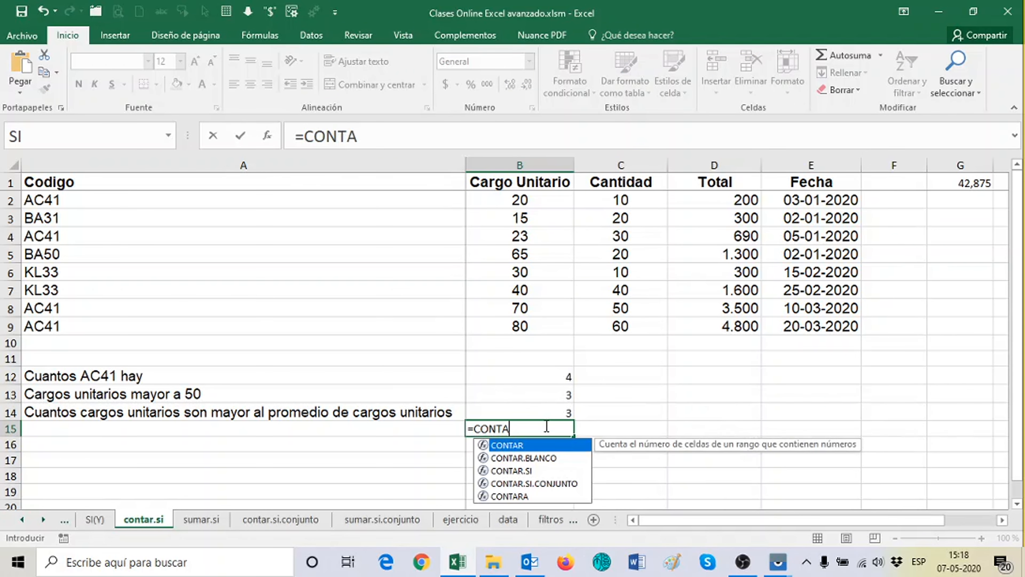
{"action": "type", "text": "R.S"}
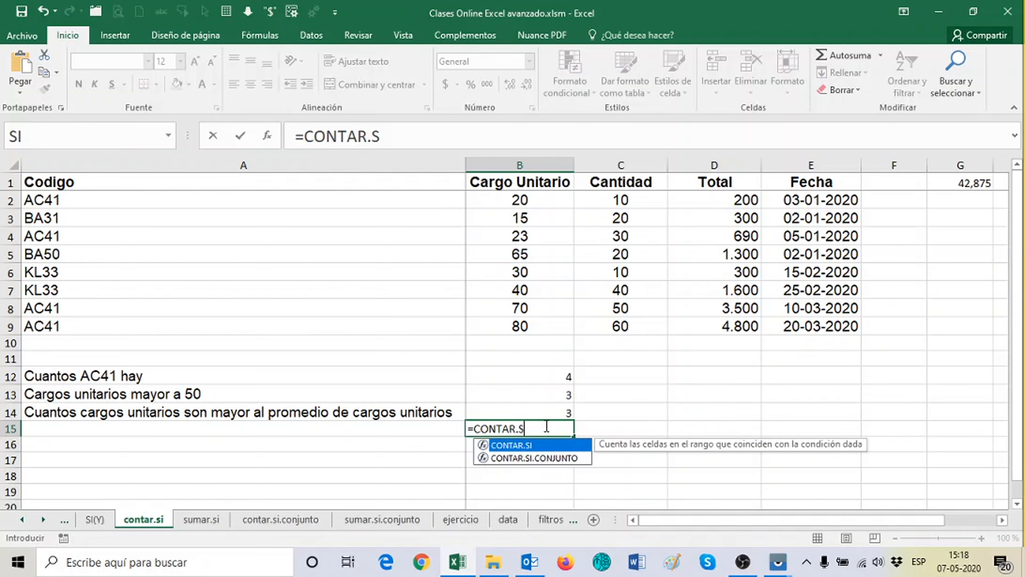
{"action": "type", "text": "I("}
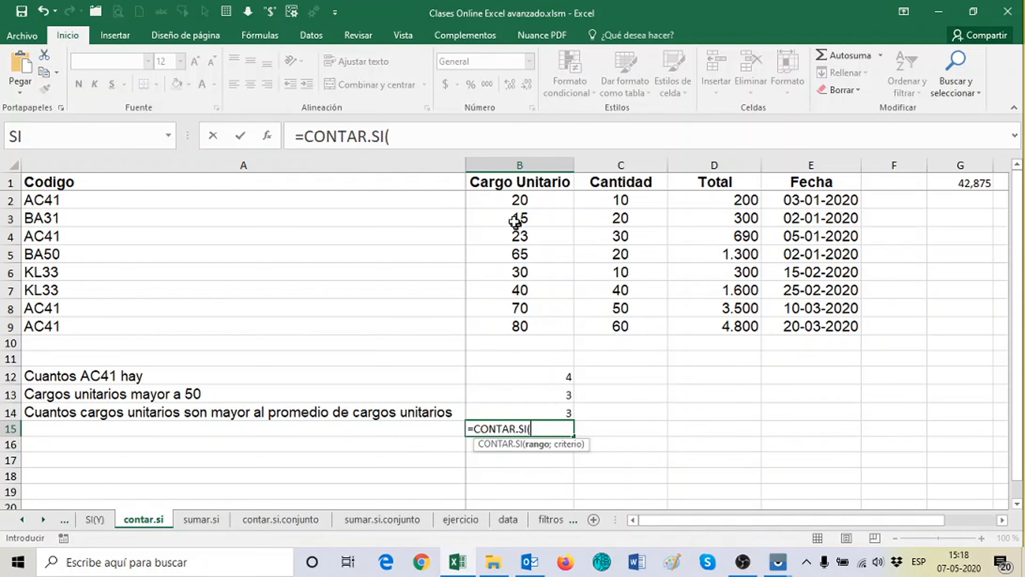
{"action": "left_click_drag", "start_coordinate": [506, 202], "coordinate": [520, 326]}
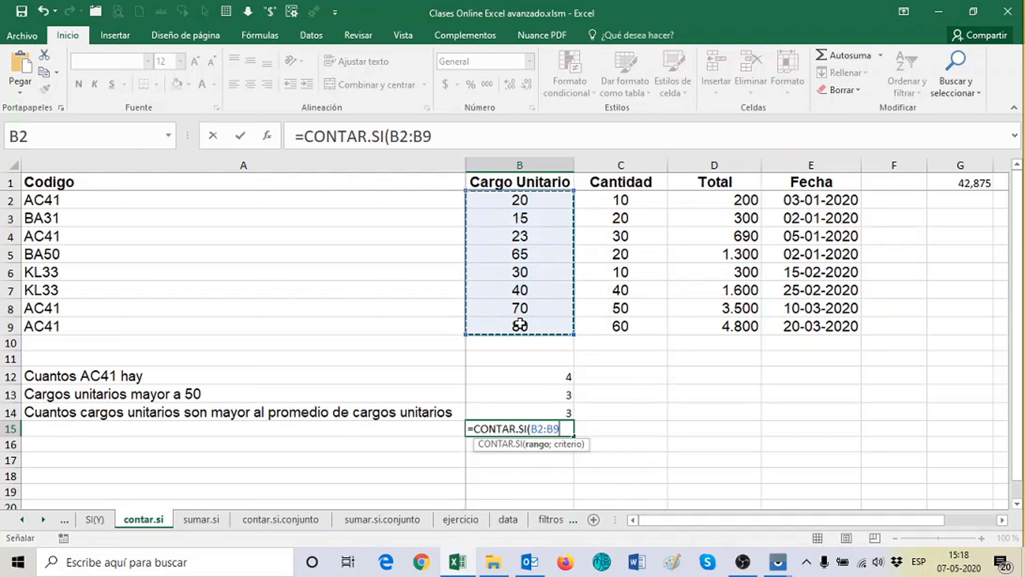
{"action": "type", "text": ";"}
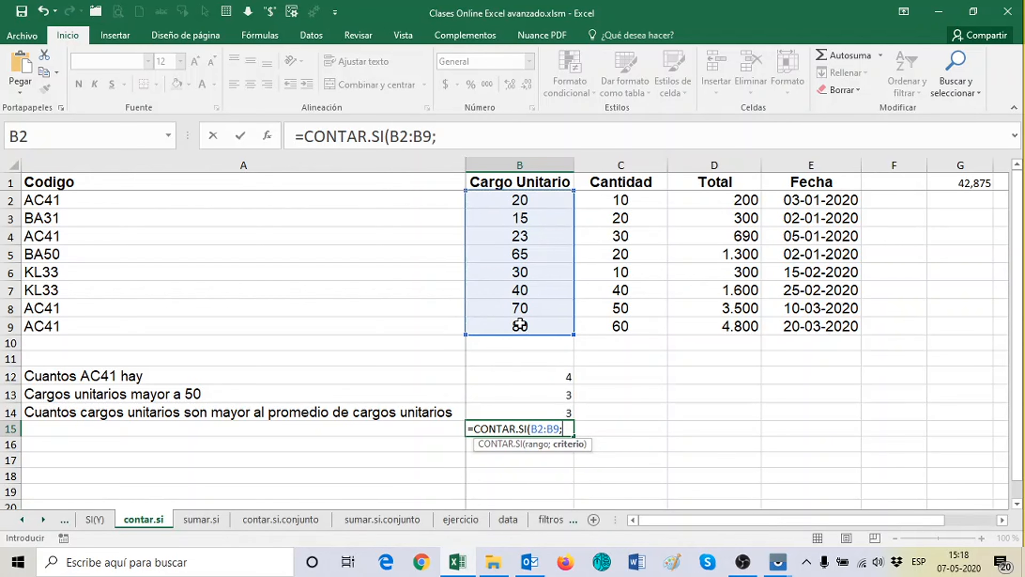
{"action": "type", "text": "\">\"&"}
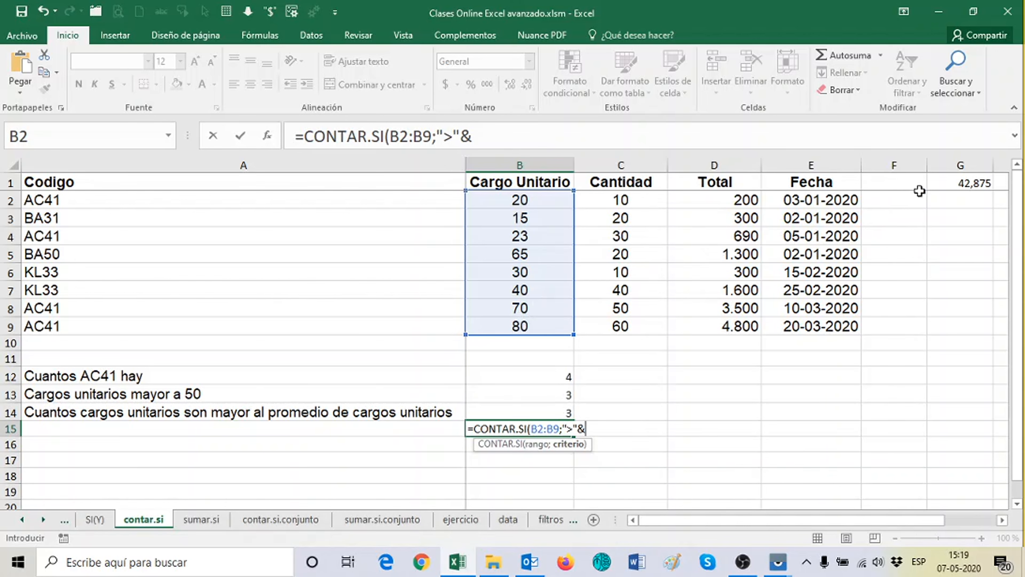
{"action": "left_click", "coordinate": [963, 181]}
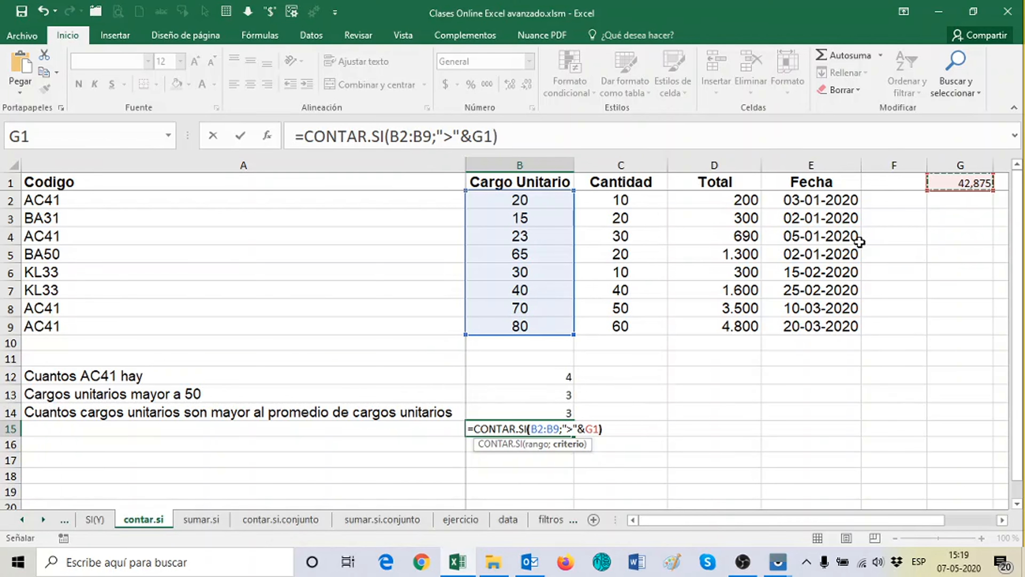
{"action": "key", "text": "Return"}
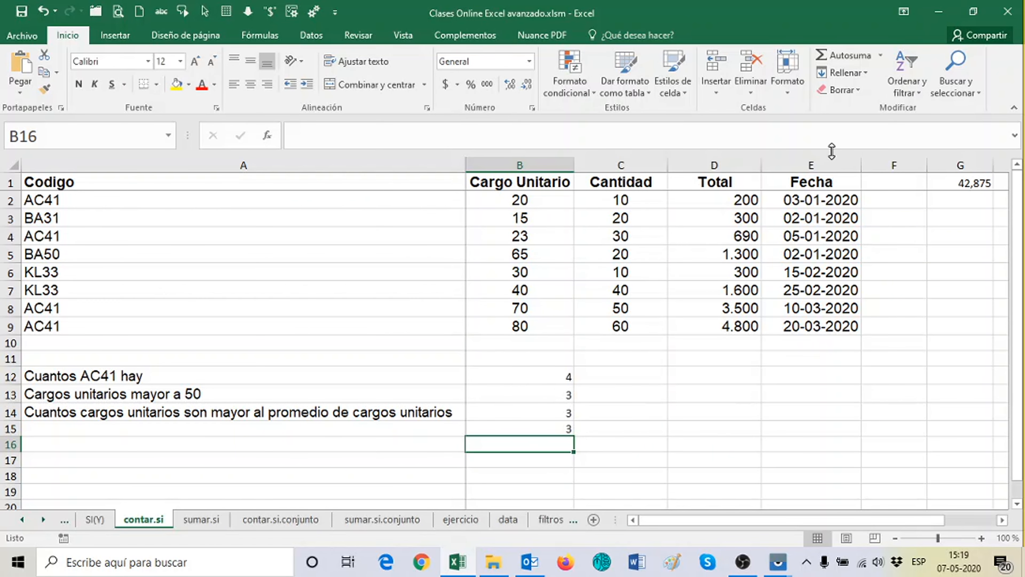
{"action": "left_click", "coordinate": [558, 416]}
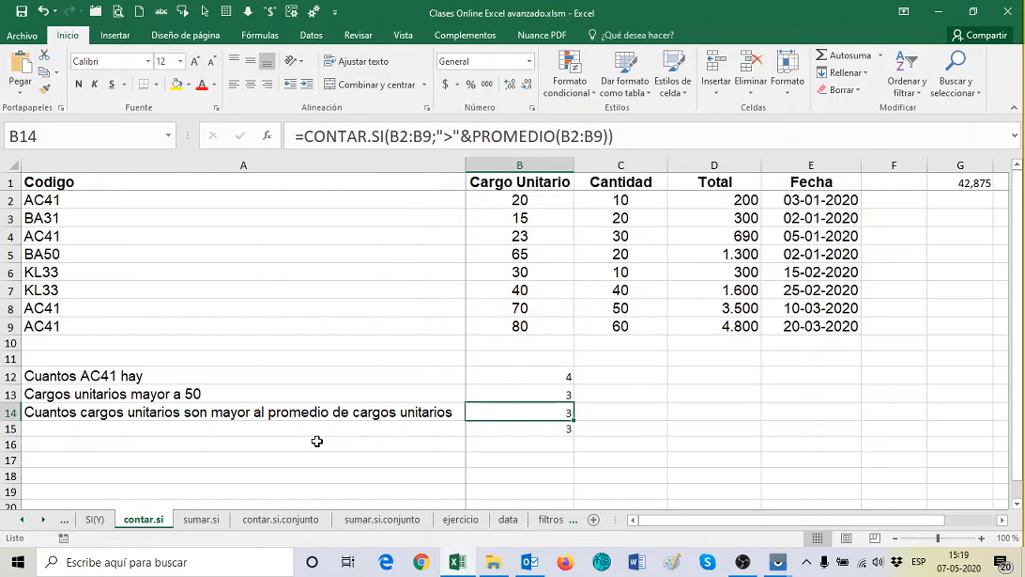
- Enter the label "Los registros con fecha mayor a 30/1/2020" in cell A16
{"action": "left_click", "coordinate": [253, 444]}
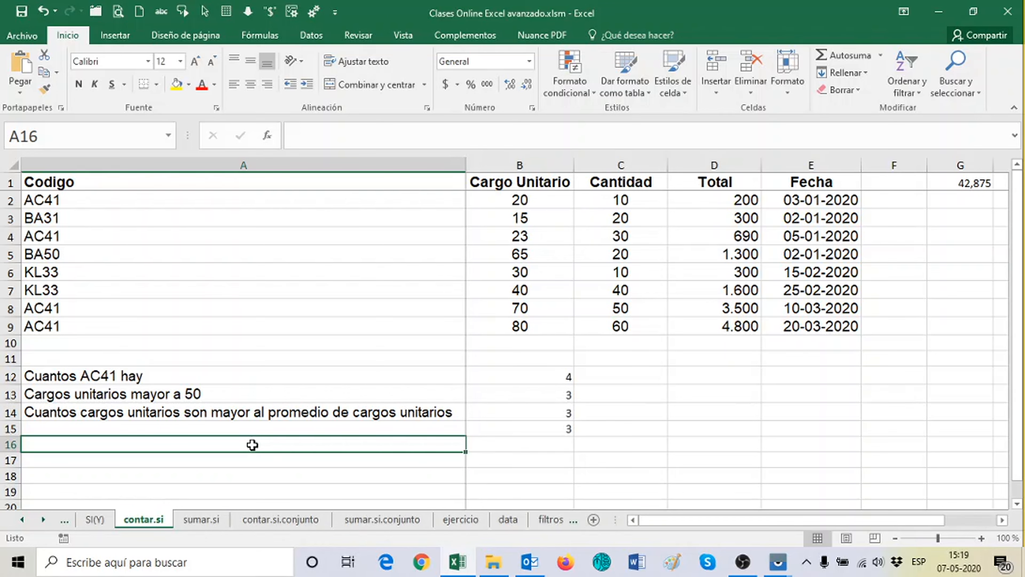
{"action": "type", "text": "Los reg"}
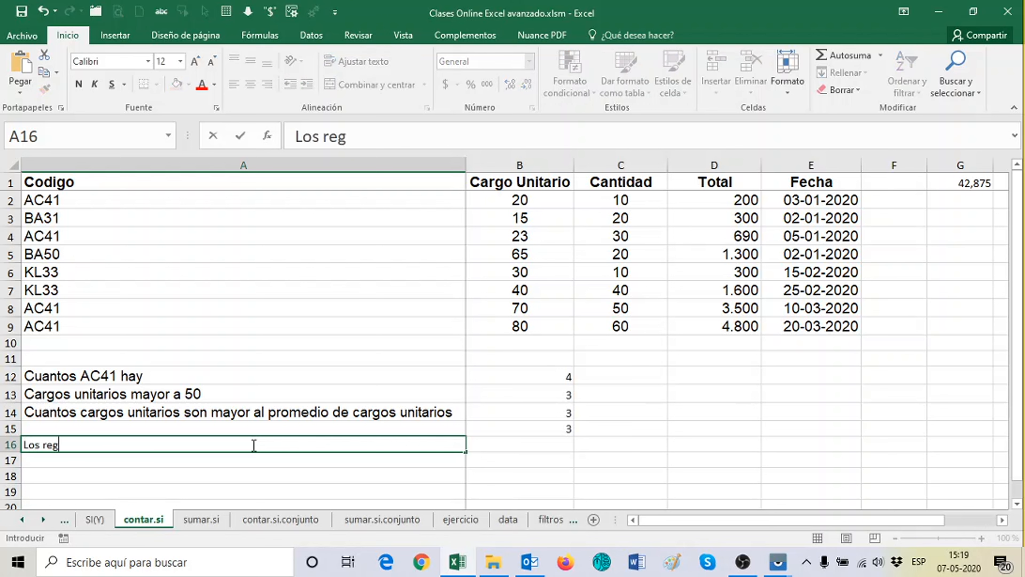
{"action": "type", "text": "istros"}
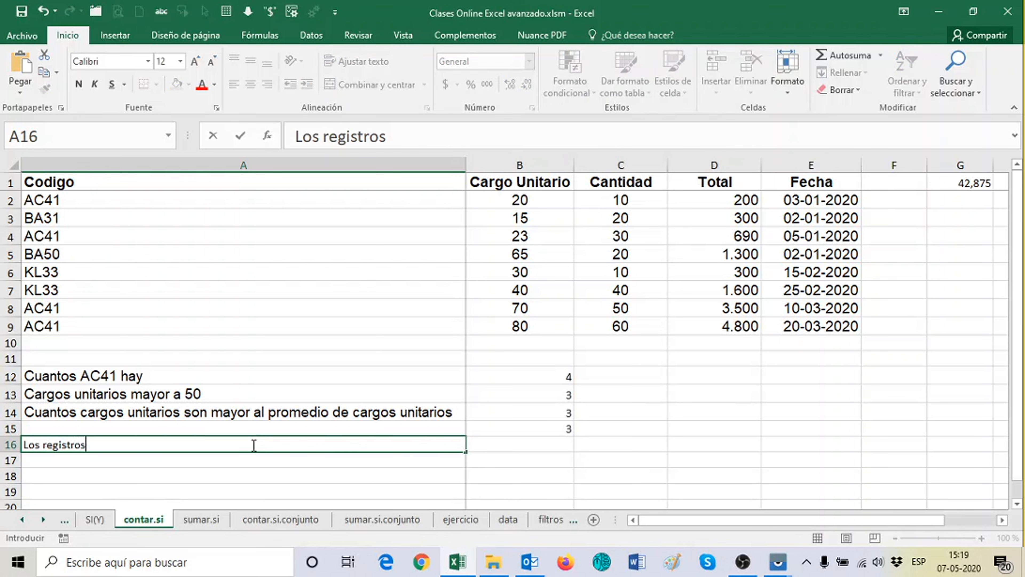
{"action": "type", "text": " con fe"}
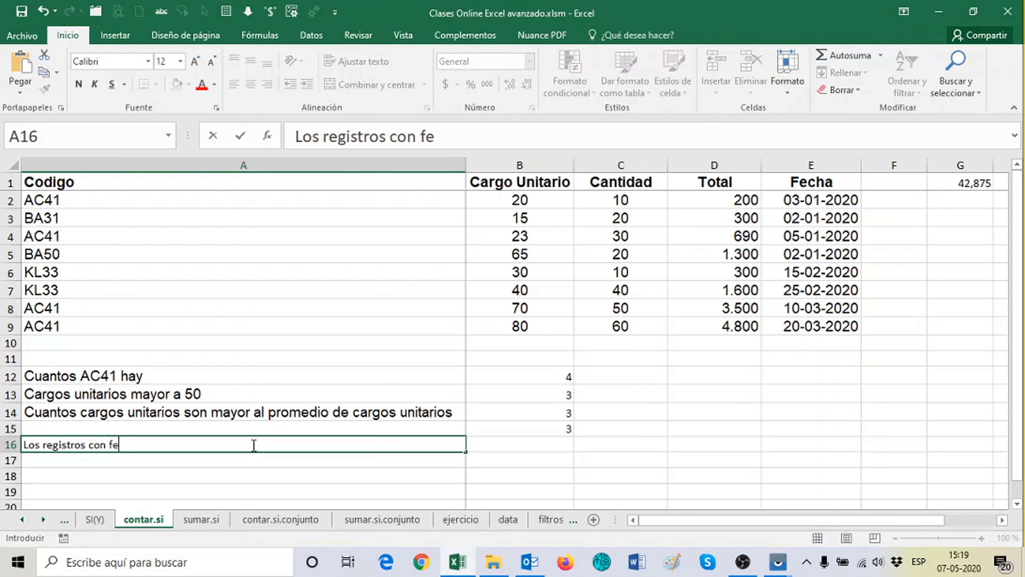
{"action": "type", "text": "cha may"}
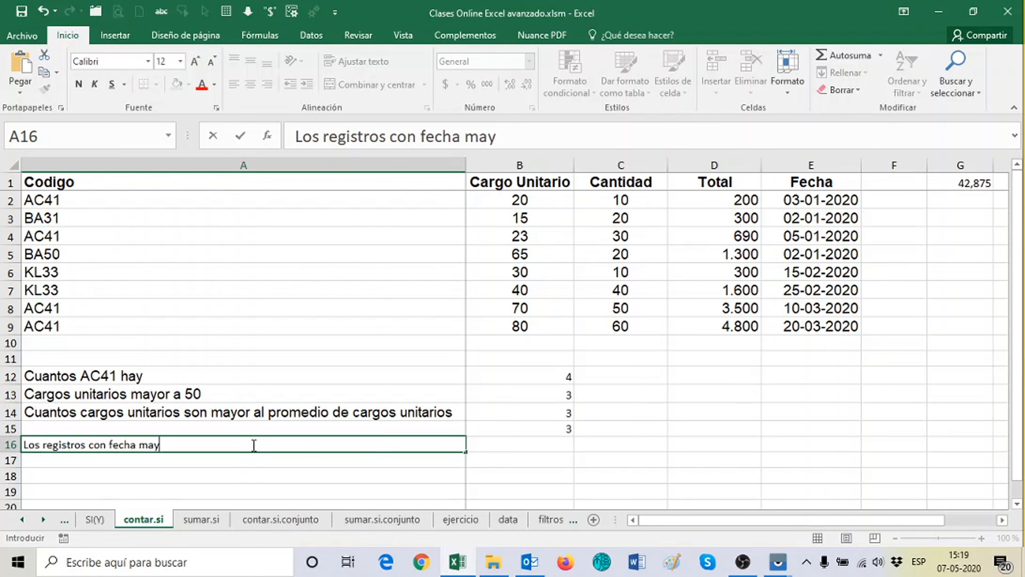
{"action": "type", "text": "or a"}
{"action": "type", "text": "30/"}
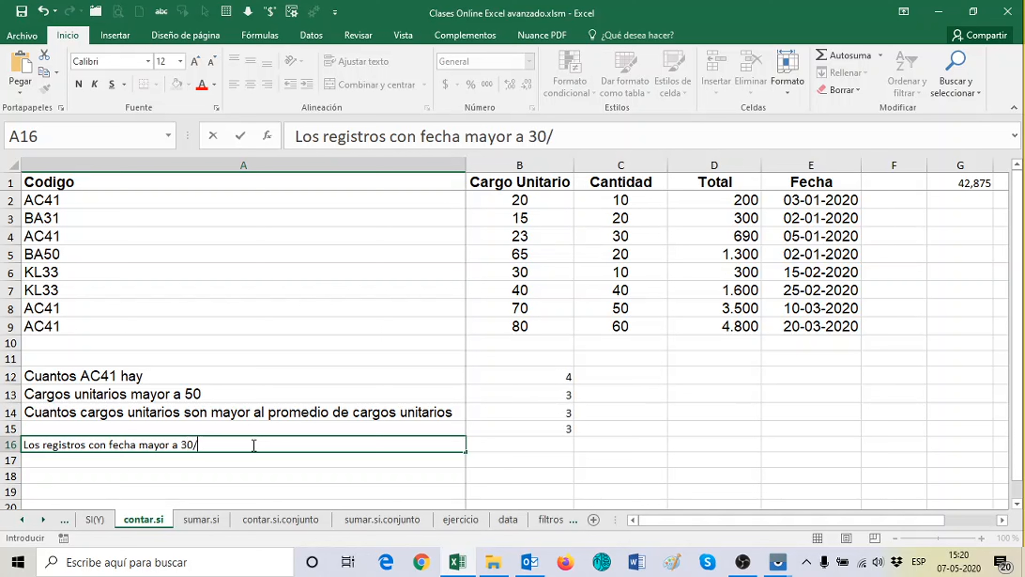
{"action": "type", "text": "1/2020"}
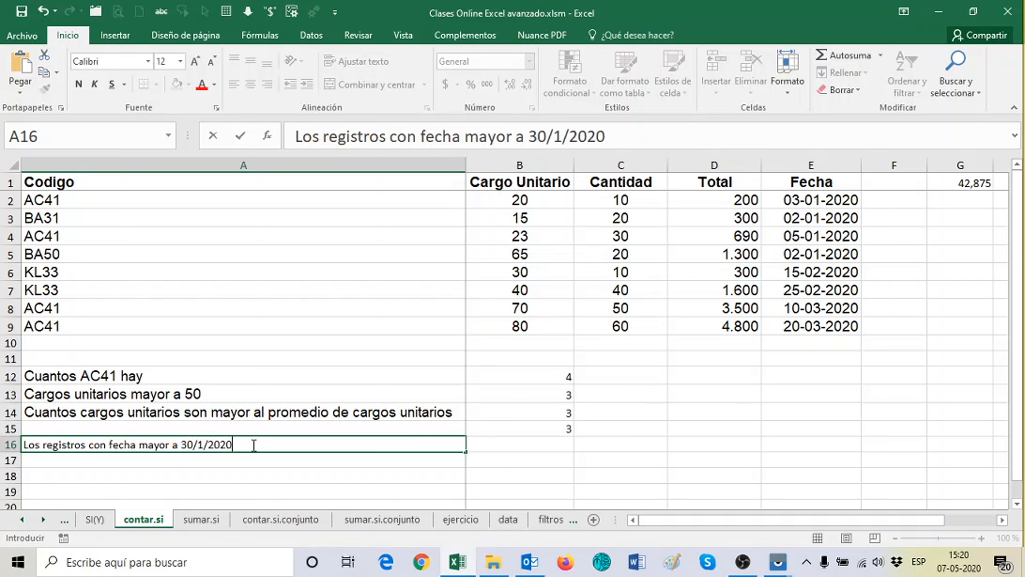
{"action": "key", "text": "Return"}
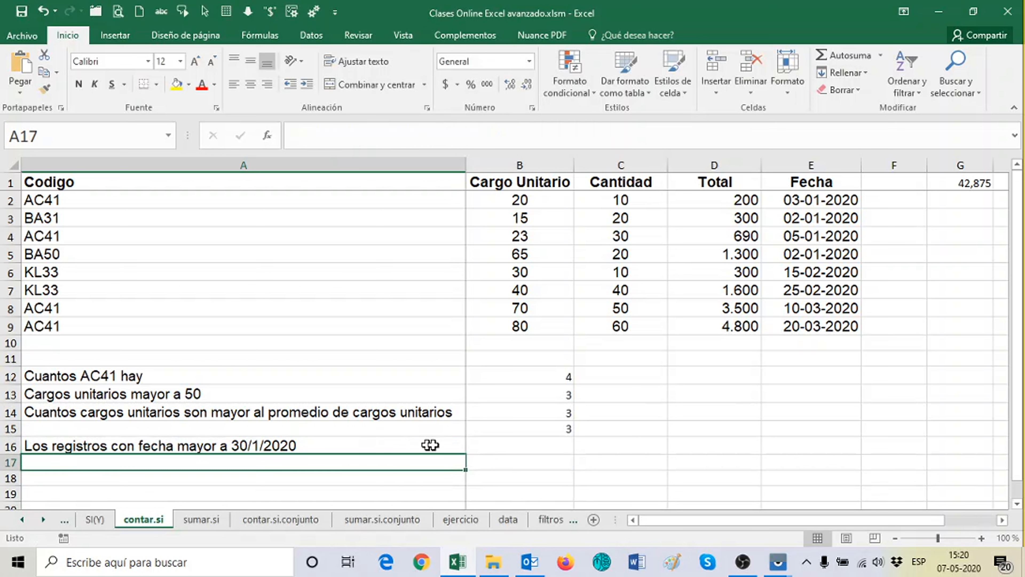
- Enter the formula =CONTAR.SI(E2:E9;">30/1/2020") in cell B16 to count the records dated after 30/1/2020
{"action": "left_click", "coordinate": [534, 445]}
{"action": "type", "text": "="}
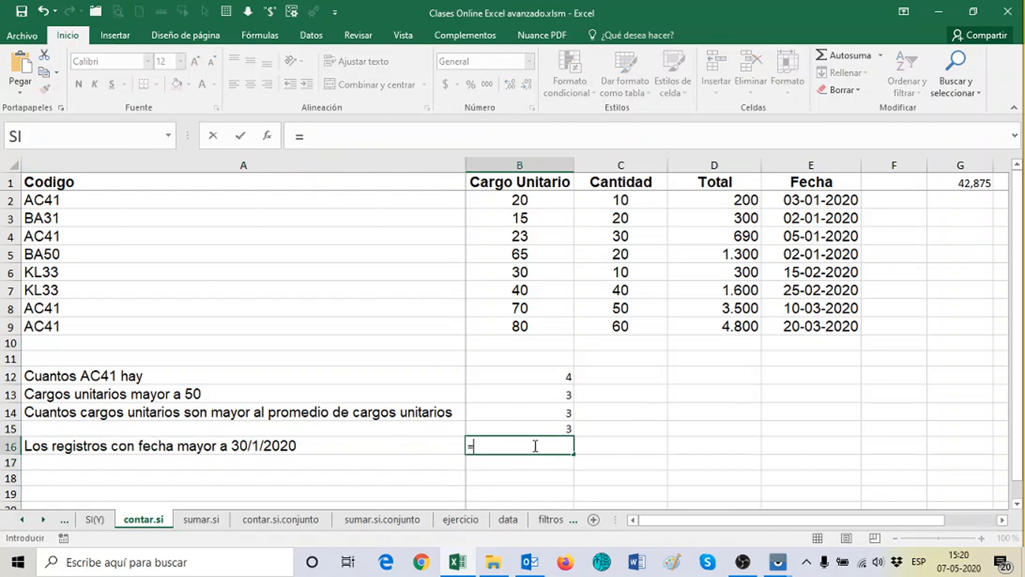
{"action": "type", "text": "CONTAR"}
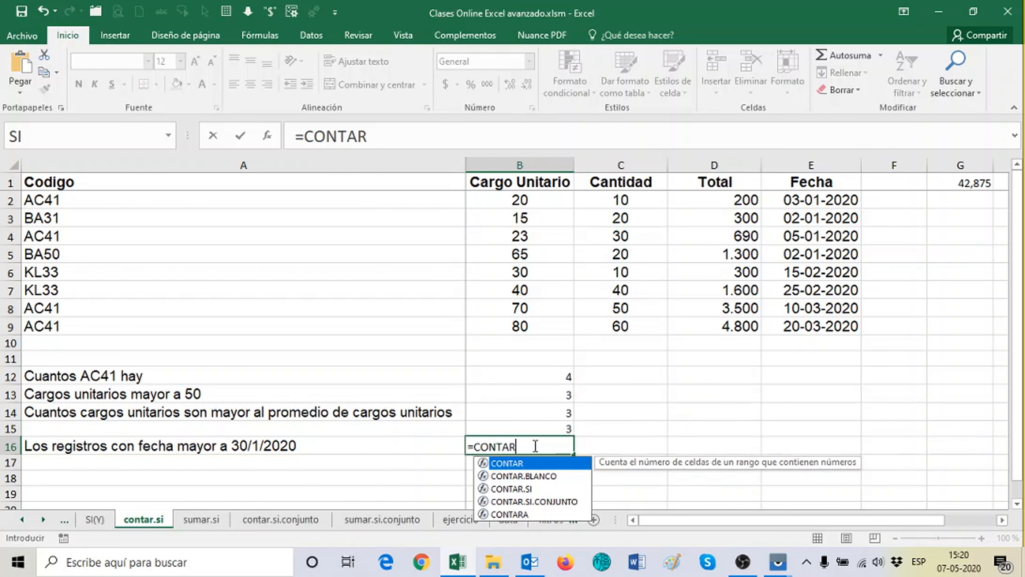
{"action": "type", "text": ".SI("}
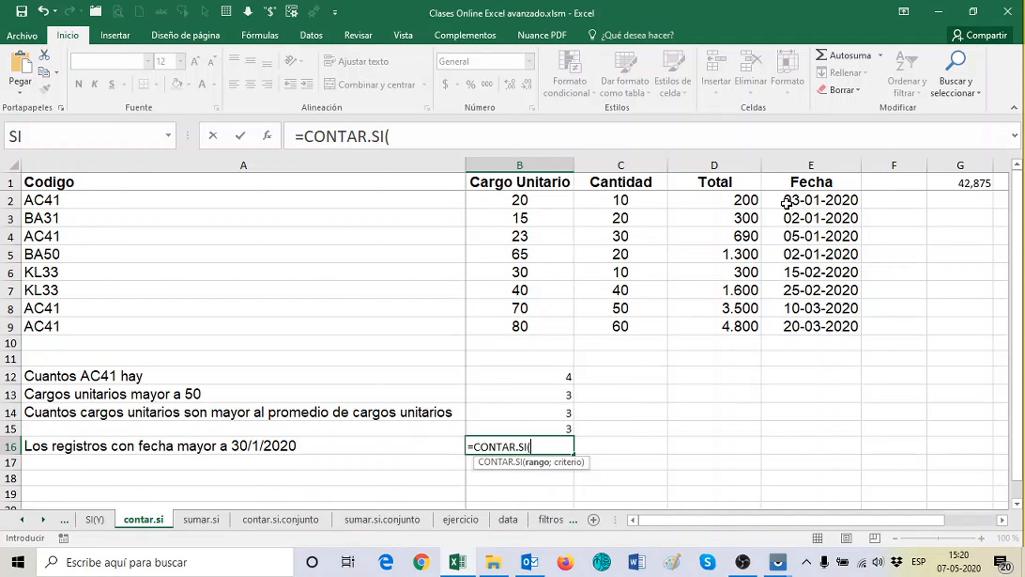
{"action": "left_click_drag", "start_coordinate": [787, 200], "coordinate": [808, 319]}
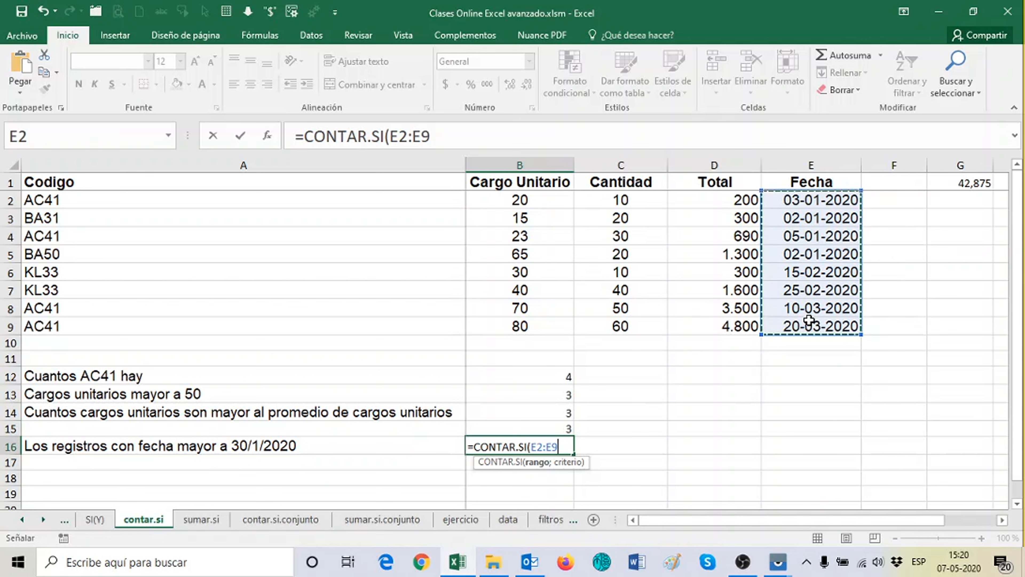
{"action": "type", "text": ";"}
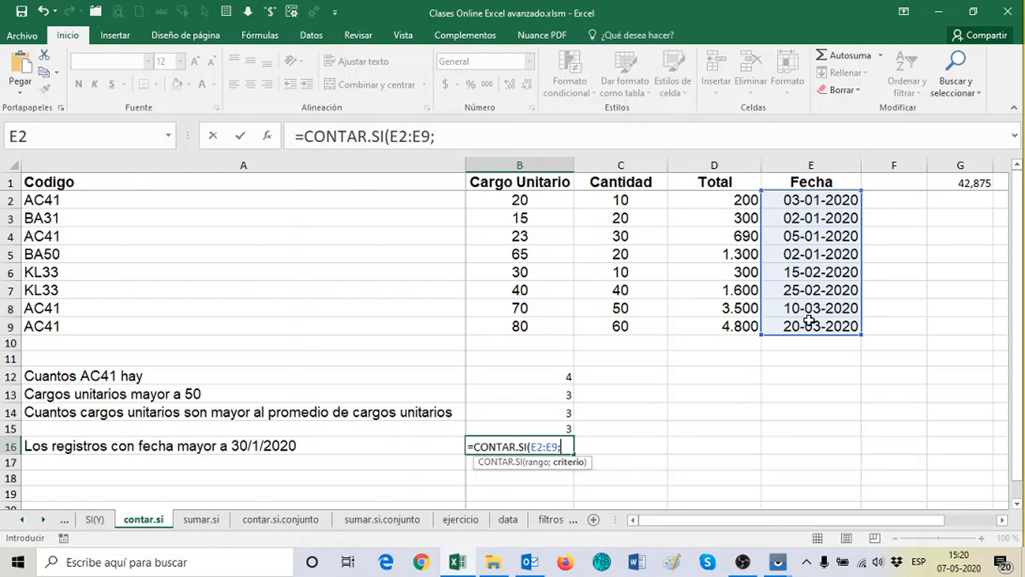
{"action": "type", "text": "\">30/1/"}
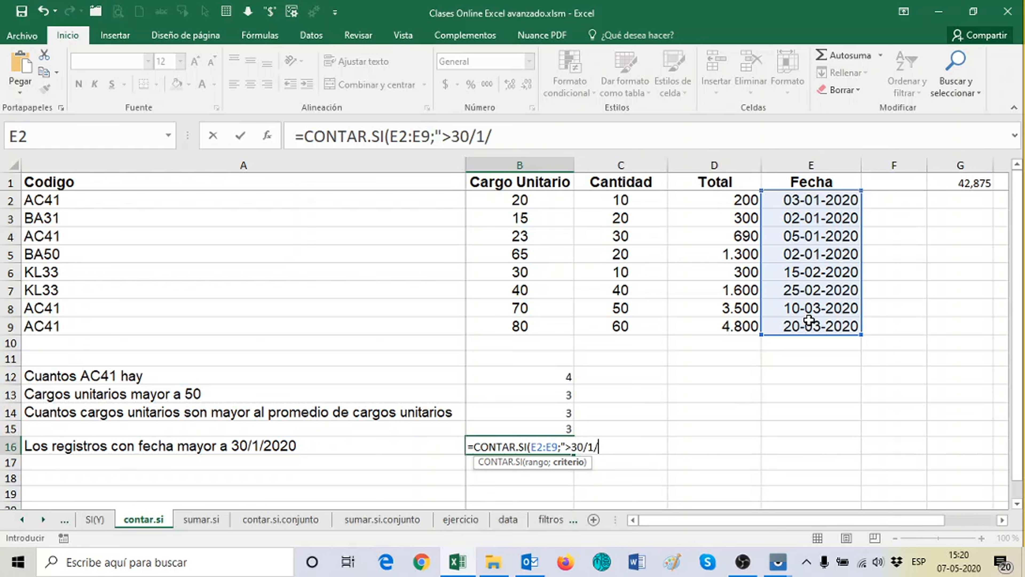
{"action": "type", "text": "2020"}
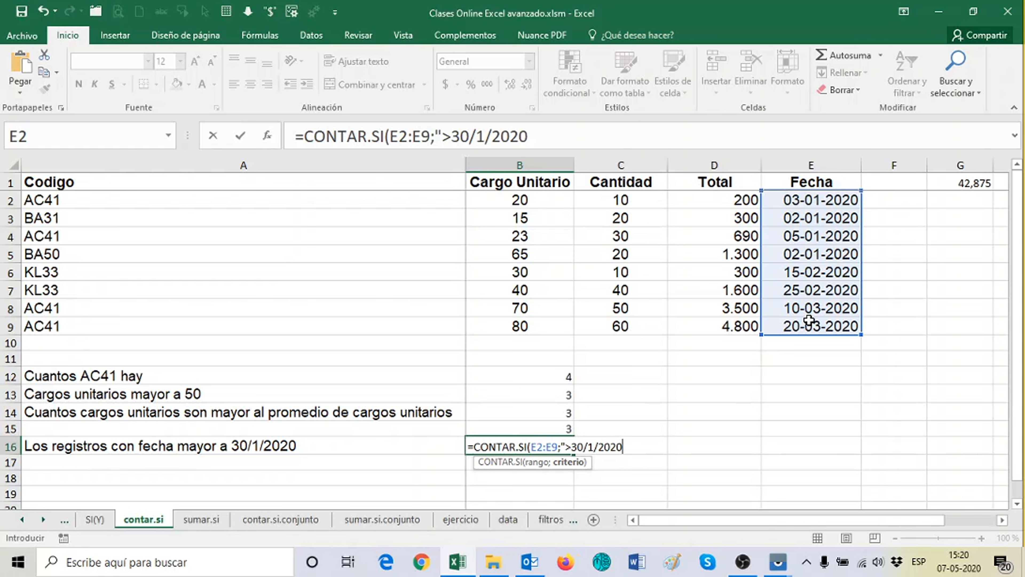
{"action": "type", "text": "\")"}
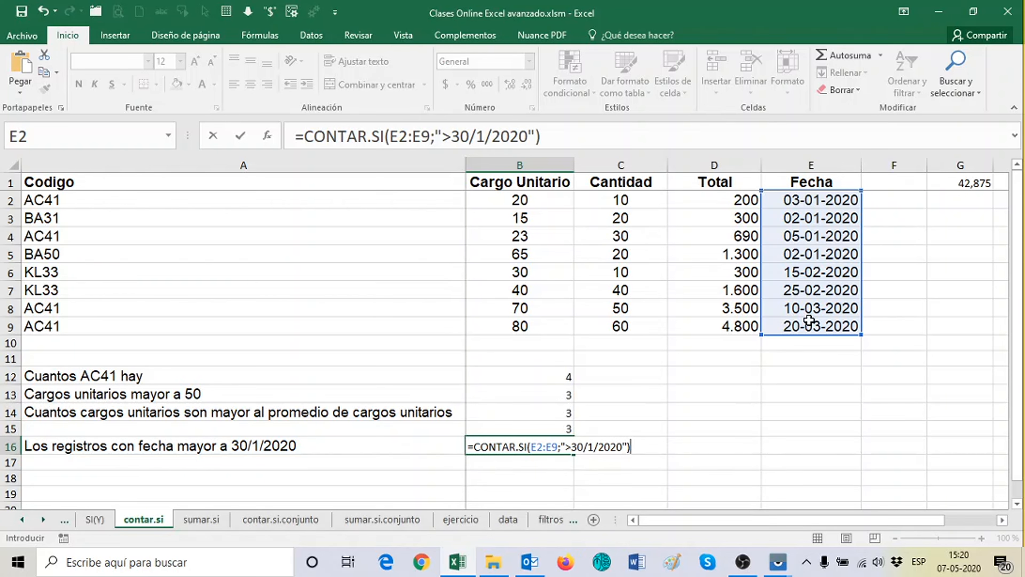
{"action": "key", "text": "Return"}
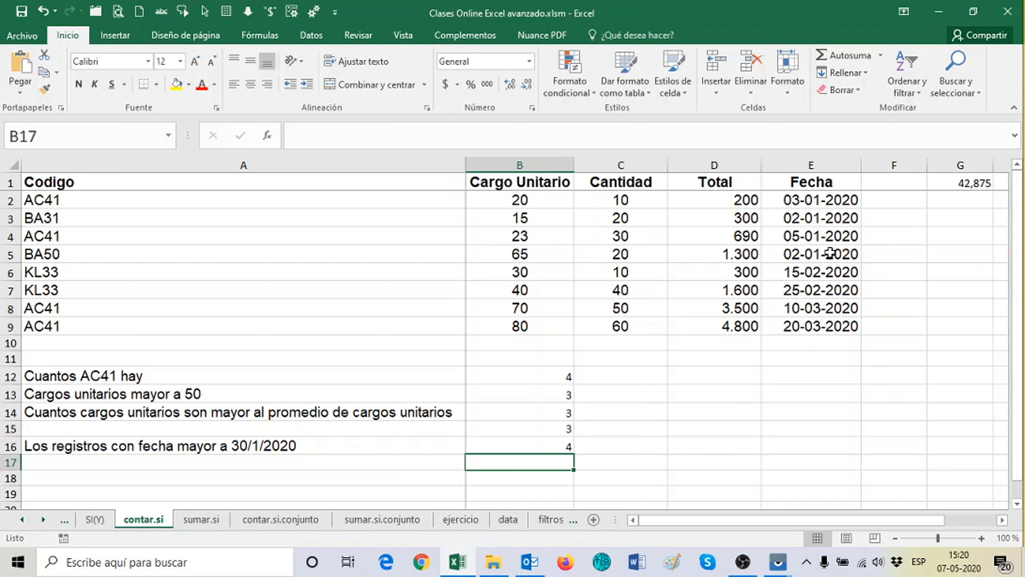
- Select the dates in E6:E9 to check which records fall after 30/1/2020
{"action": "left_click_drag", "start_coordinate": [830, 253], "coordinate": [834, 282]}
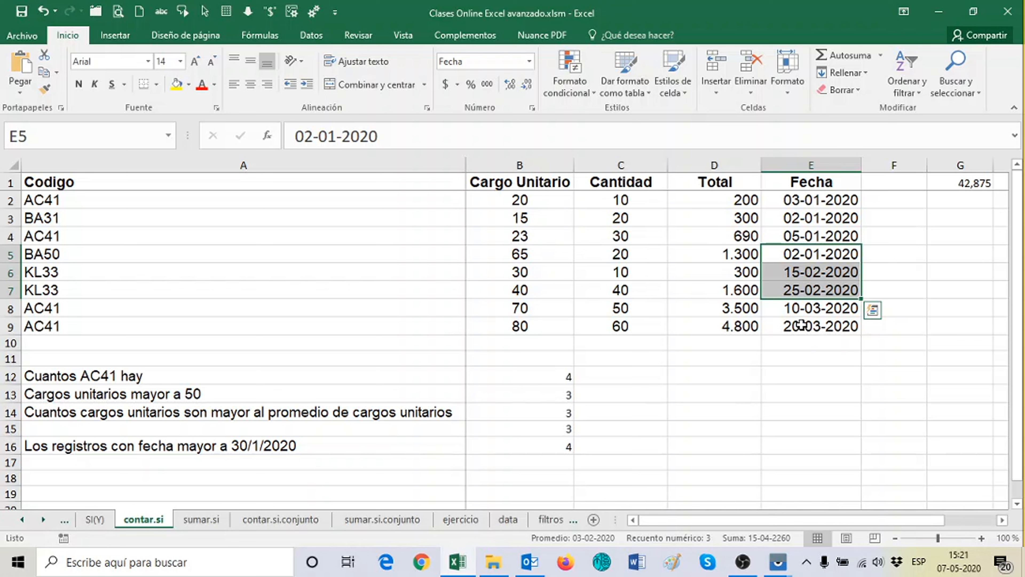
{"action": "left_click_drag", "start_coordinate": [792, 272], "coordinate": [795, 290]}
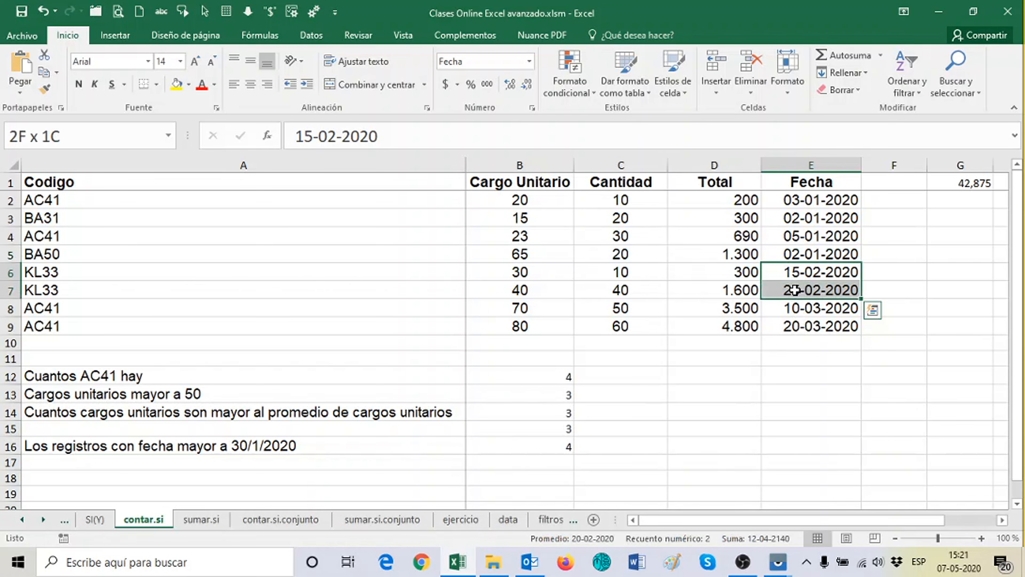
{"action": "left_click_drag", "start_coordinate": [794, 290], "coordinate": [812, 328]}
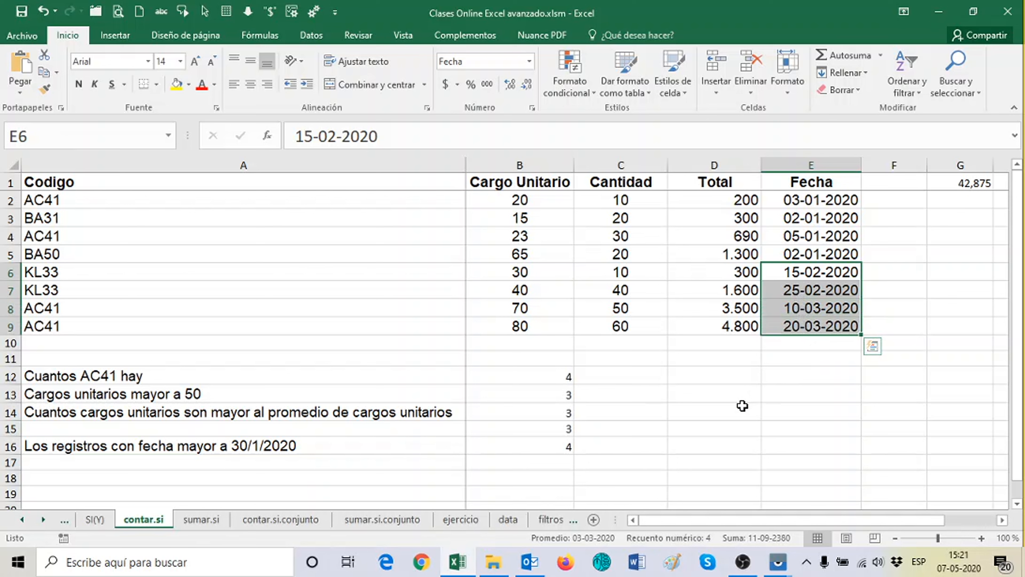